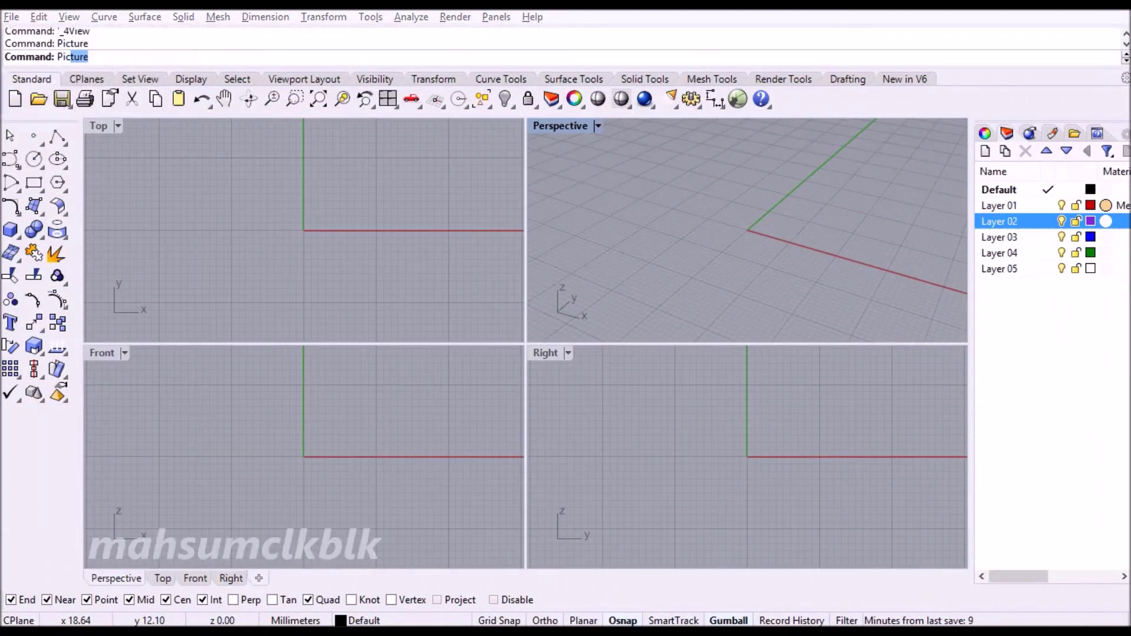
Step: Place the heart picture with the Picture command in the Top view, in the positive X-Y quadrant away from the origin
key("Return")
double_click(678, 233)
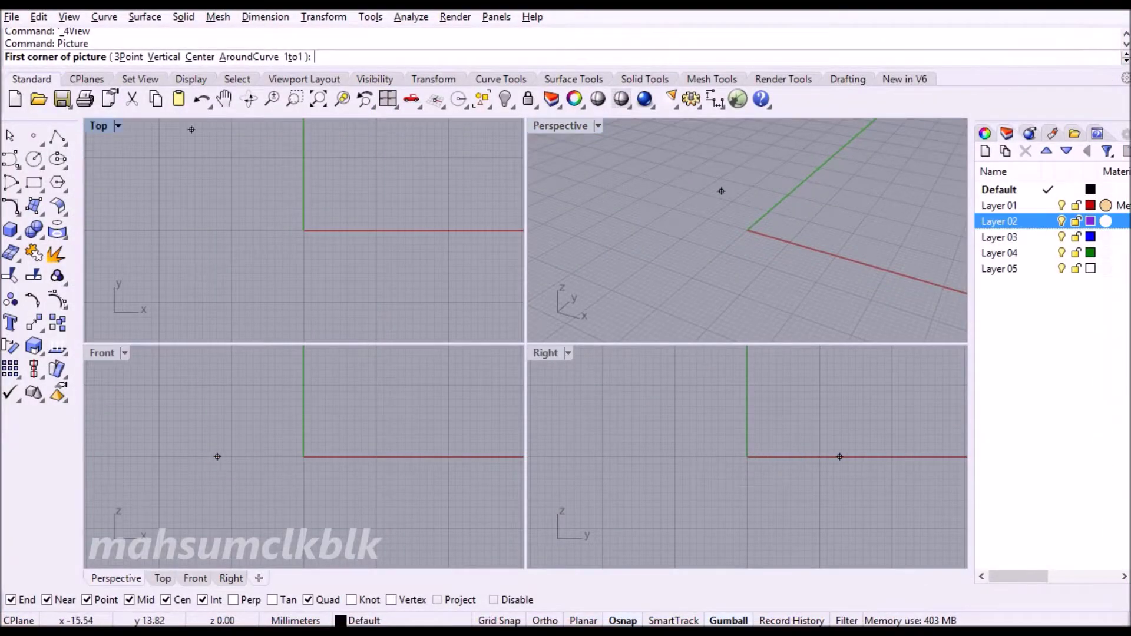
double_click(99, 126)
scroll(444, 341, "down", 3)
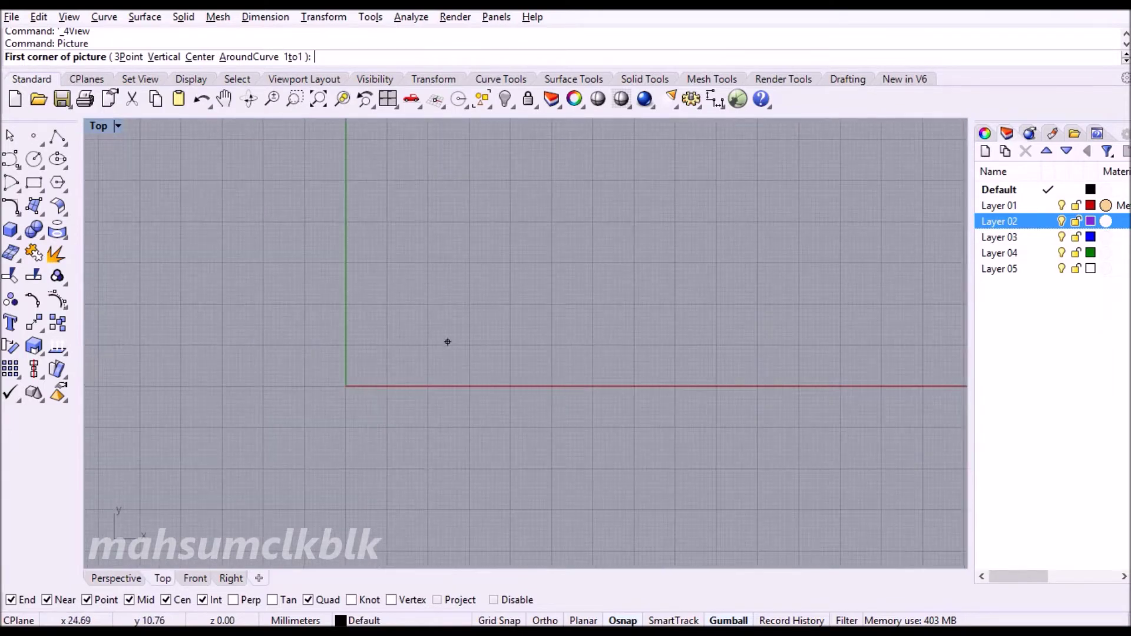
left_click(475, 254)
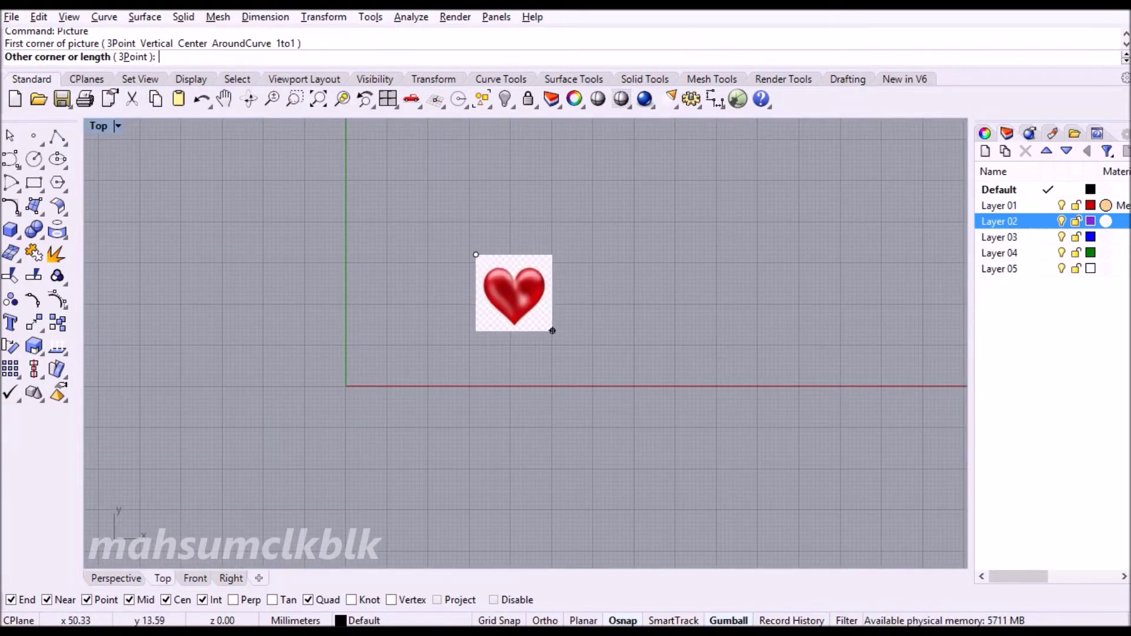
left_click(550, 329)
Step: Lock the placed heart picture so it serves as a tracing reference
scroll(512, 291, "up", 4)
left_click(513, 295)
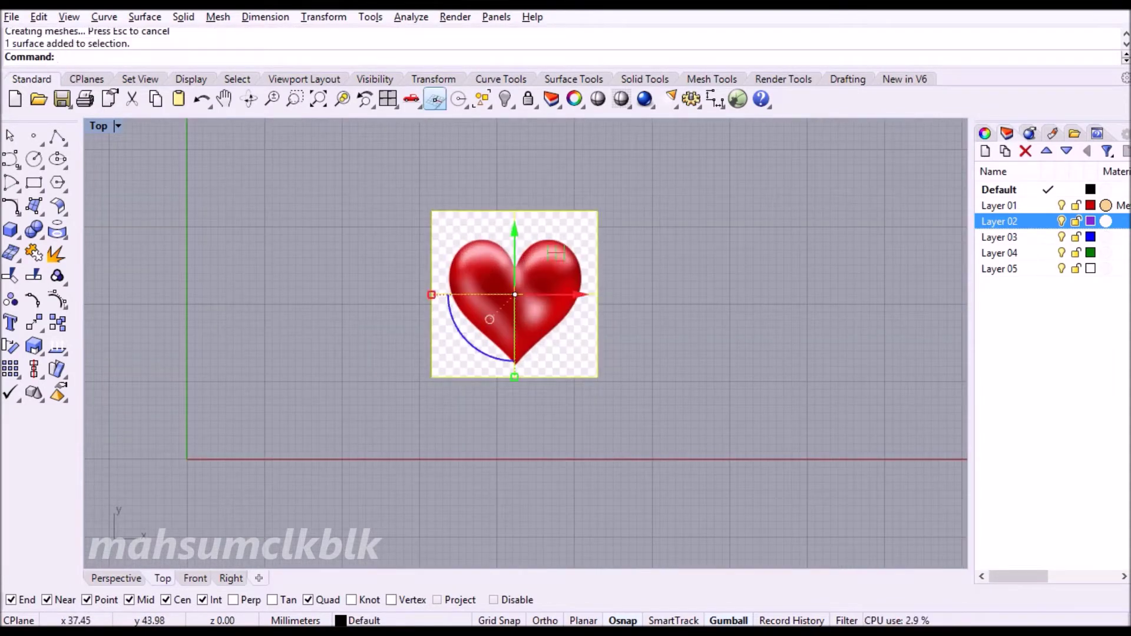
left_click(528, 98)
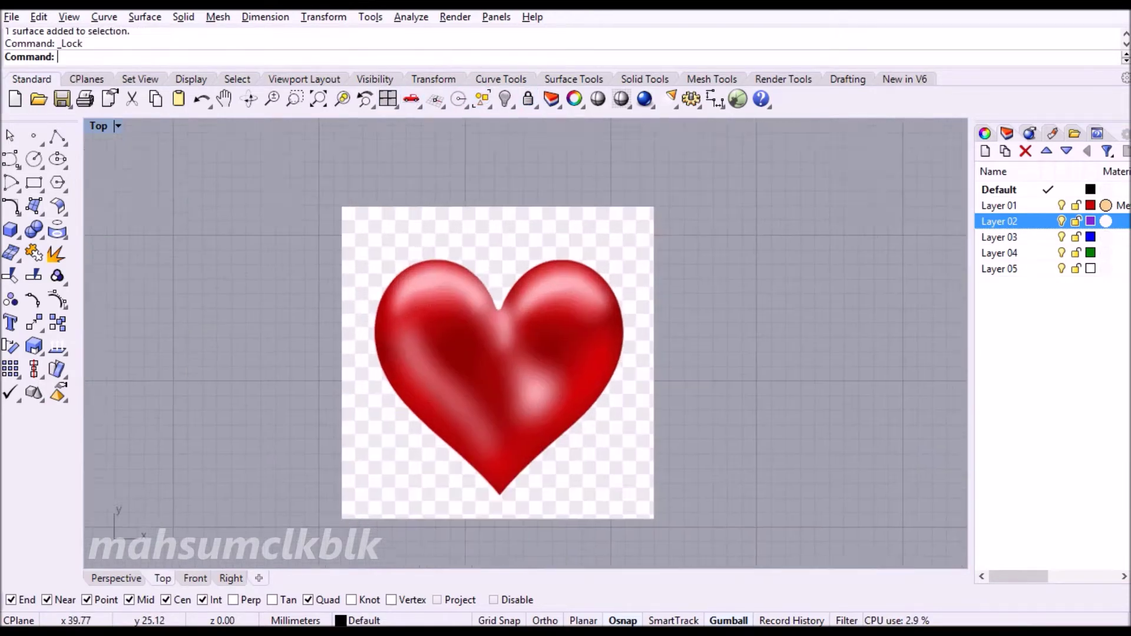
Step: Start a degree 3 control point curve at the heart's upper notch and trace it over the left lobe
scroll(530, 277, "up", 3)
left_click(10, 159)
scroll(482, 263, "up", 3)
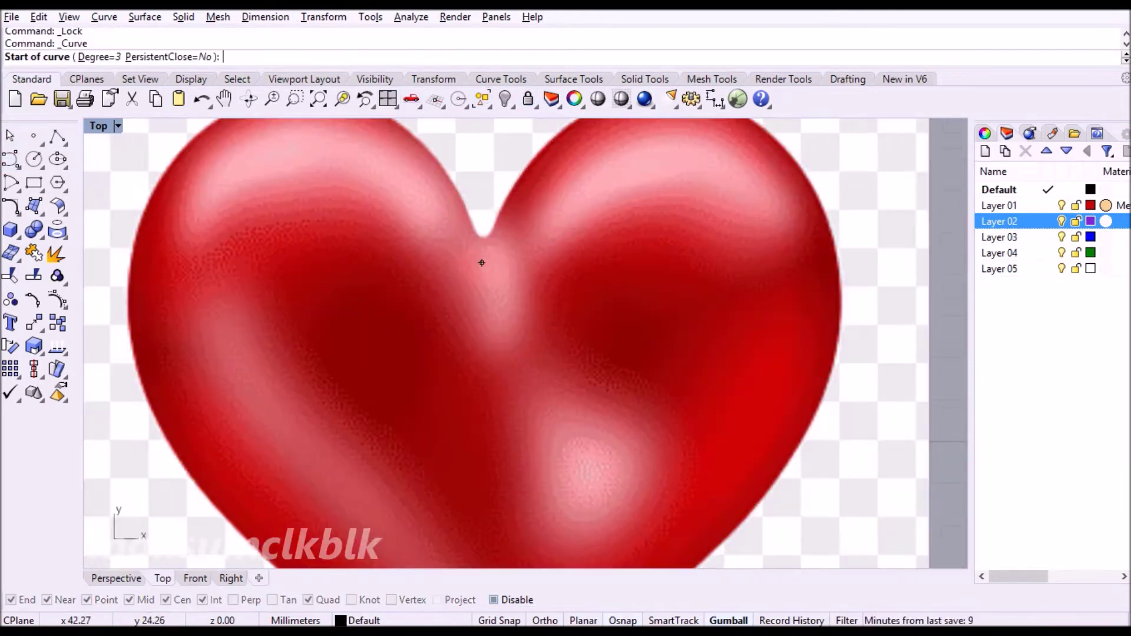
left_click(472, 227)
left_click(462, 197)
scroll(452, 177, "up", 2)
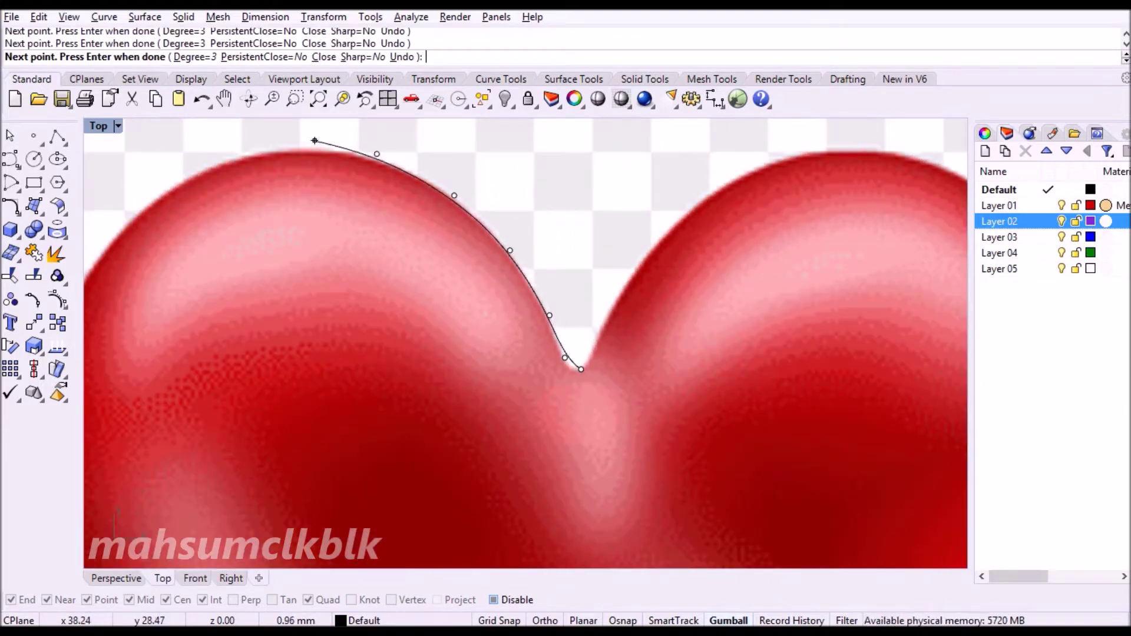
left_click(140, 206)
right_click_drag(125, 235, 396, 175)
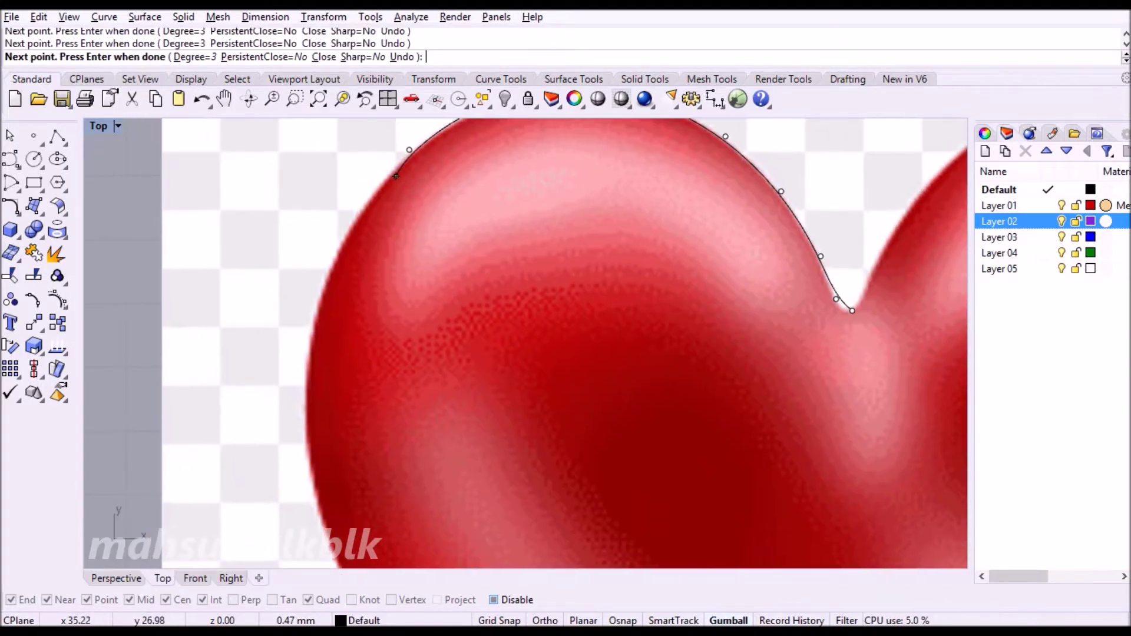
Step: Continue the curve down the heart's left side and around its lower tip
left_click(310, 526)
right_click_drag(310, 526, 233, 275)
left_click(378, 492)
right_click_drag(378, 492, 132, 273)
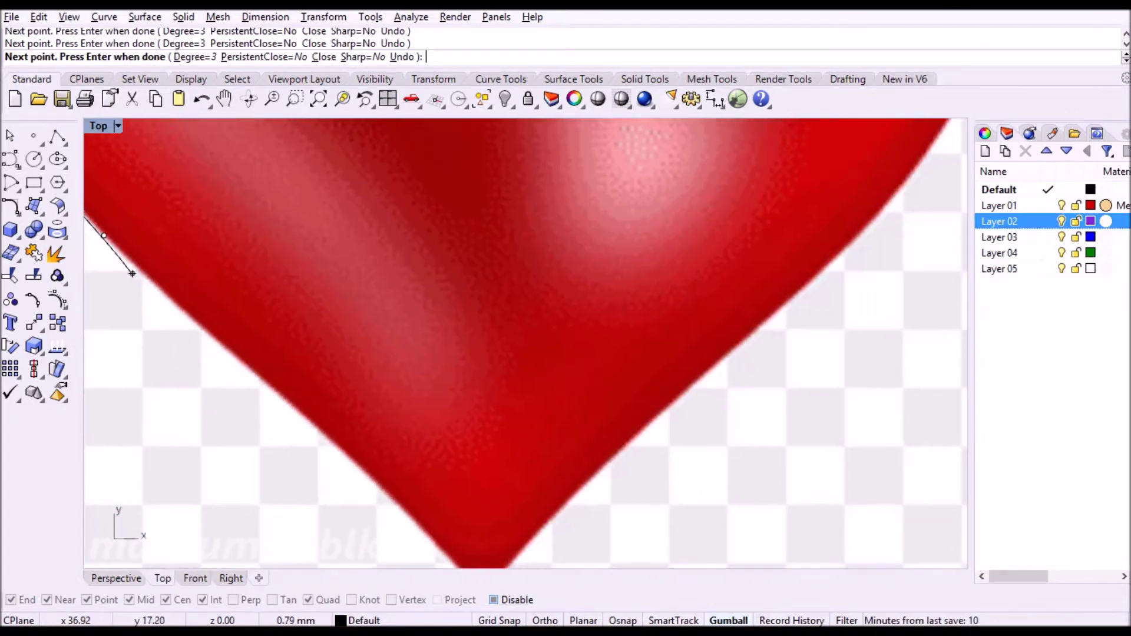
left_click(392, 504)
right_click_drag(393, 504, 252, 289)
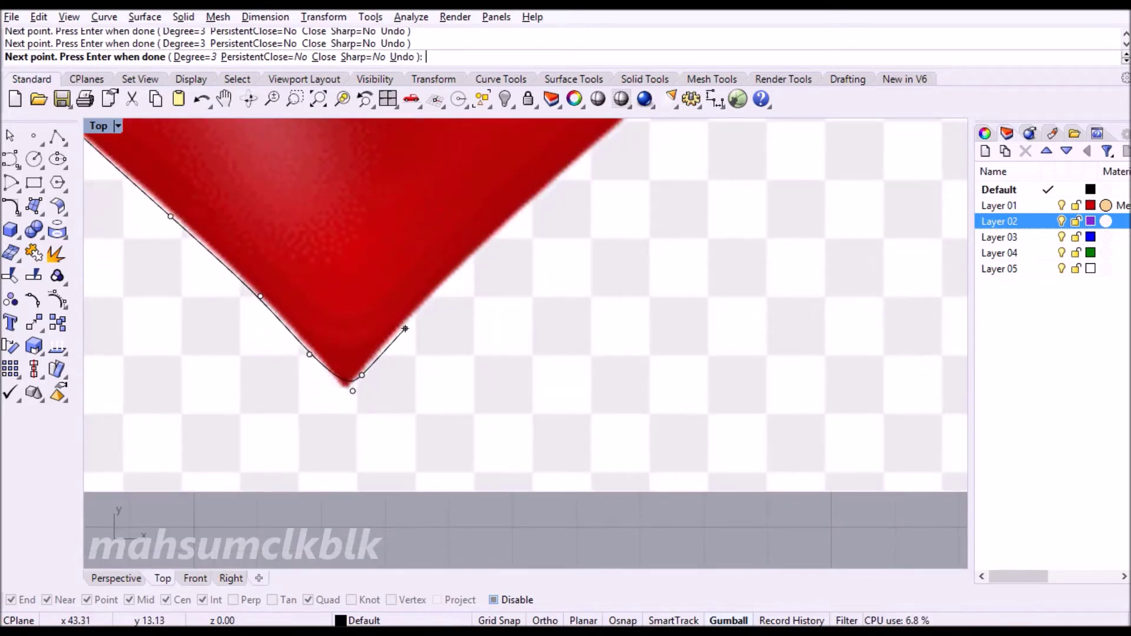
Step: Trace the curve from the lower tip up the heart's right side to the outer edge of the right lobe
right_click_drag(570, 182, 392, 387)
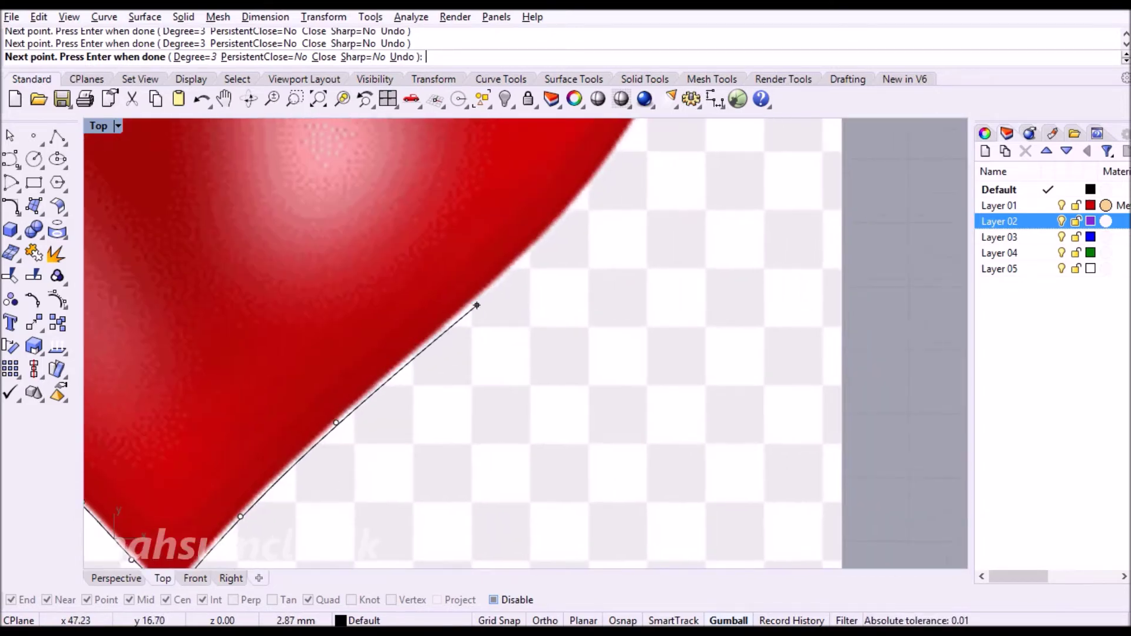
left_click(578, 201)
right_click_drag(578, 201, 329, 415)
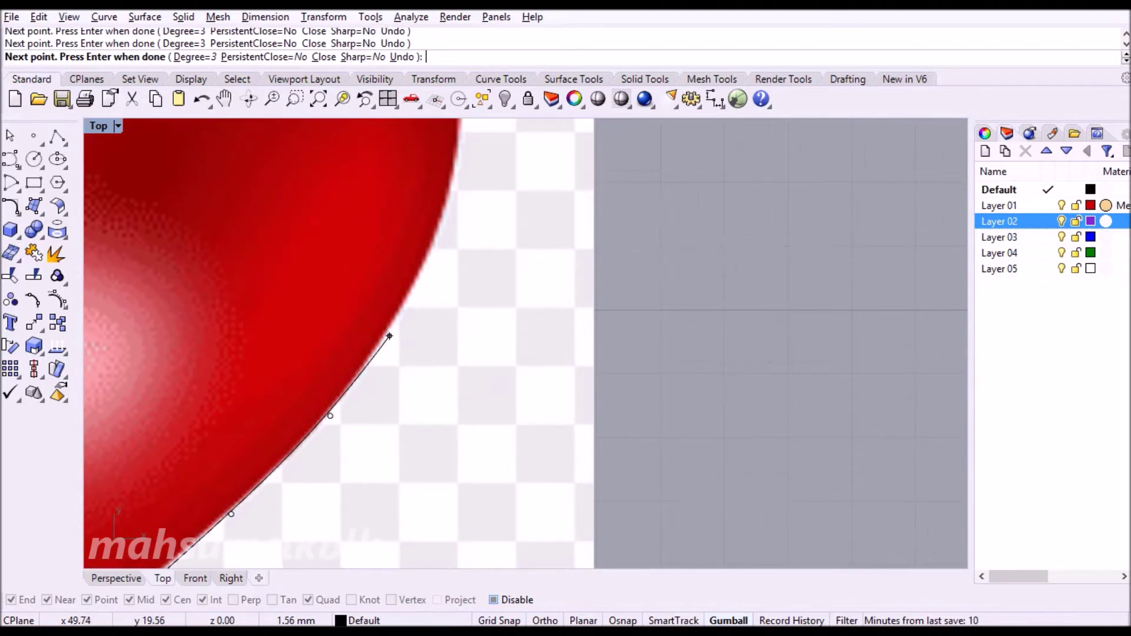
left_click(438, 237)
right_click_drag(438, 237, 388, 379)
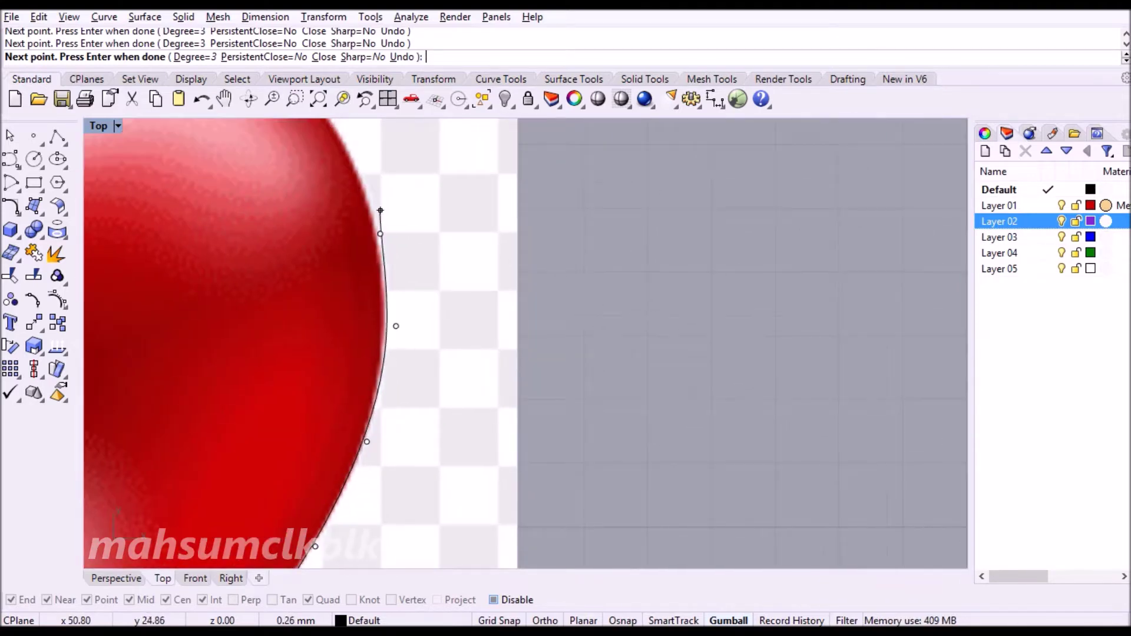
left_click(357, 171)
right_click_drag(358, 171, 492, 380)
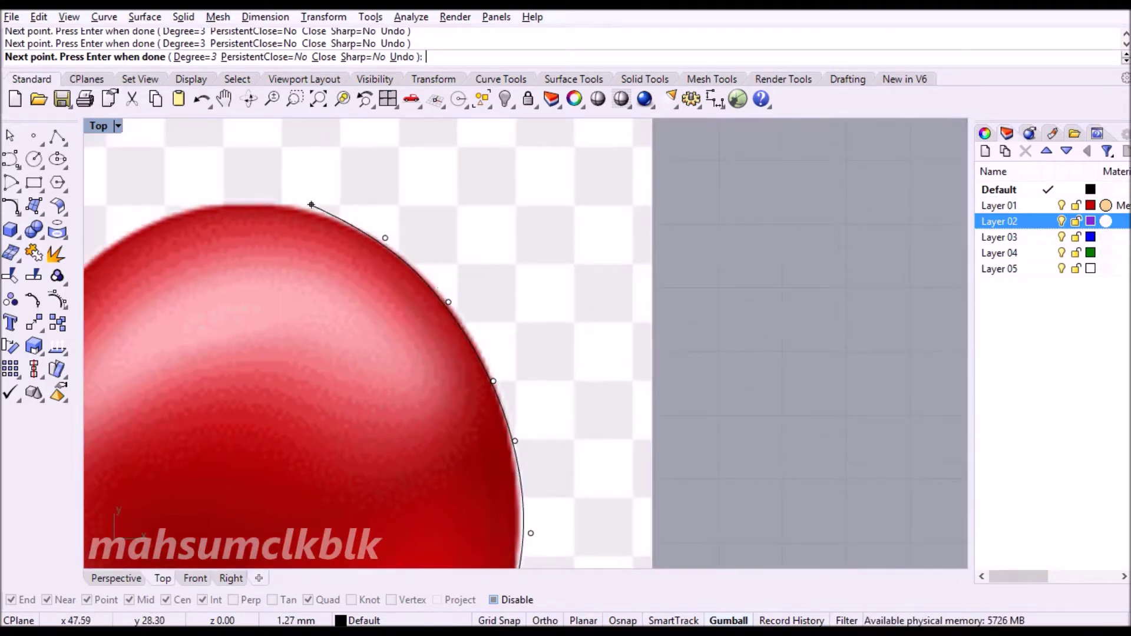
Step: Trace over the top of the right lobe and close the curve at its starting point in the notch
right_click_drag(215, 198, 479, 195)
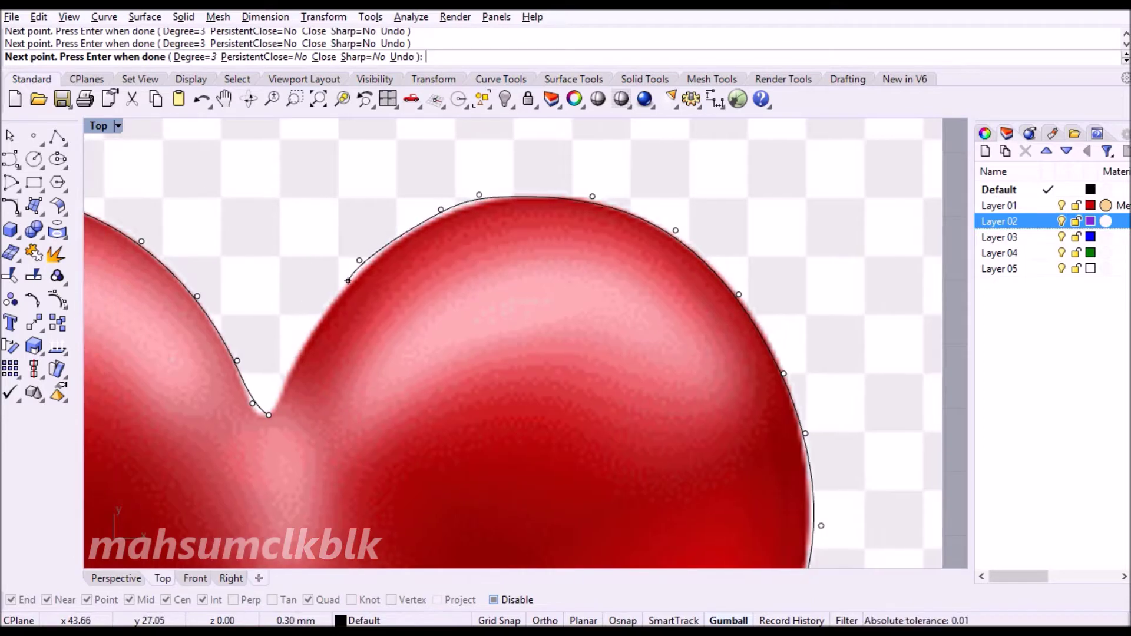
right_click_drag(287, 374, 323, 315)
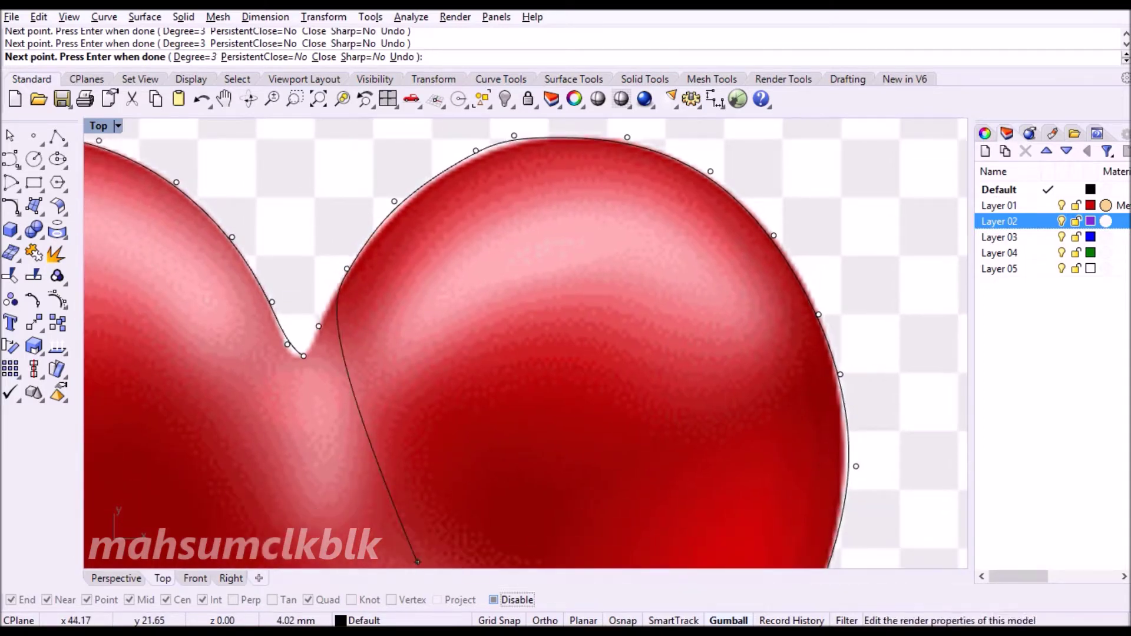
left_click(303, 355)
scroll(336, 353, "down", 5)
right_click_drag(353, 412, 406, 217)
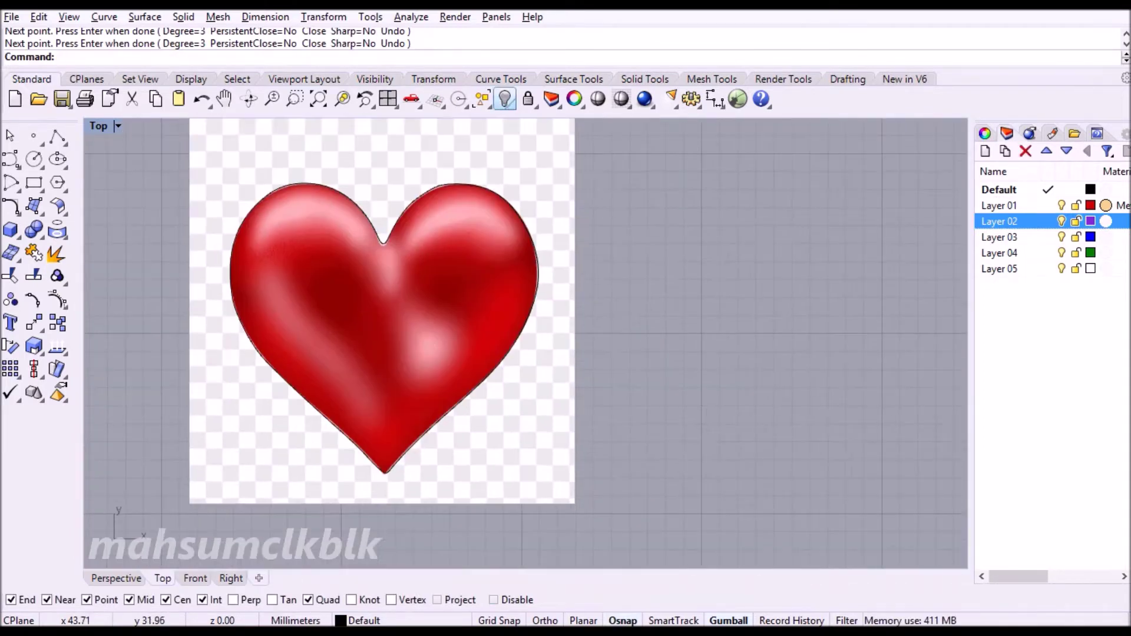
Step: Unlock the heart reference picture and delete it, leaving only the traced outline
right_click(527, 99)
left_click(530, 154)
key("Delete")
scroll(589, 304, "down", 1)
scroll(247, 313, "up", 3)
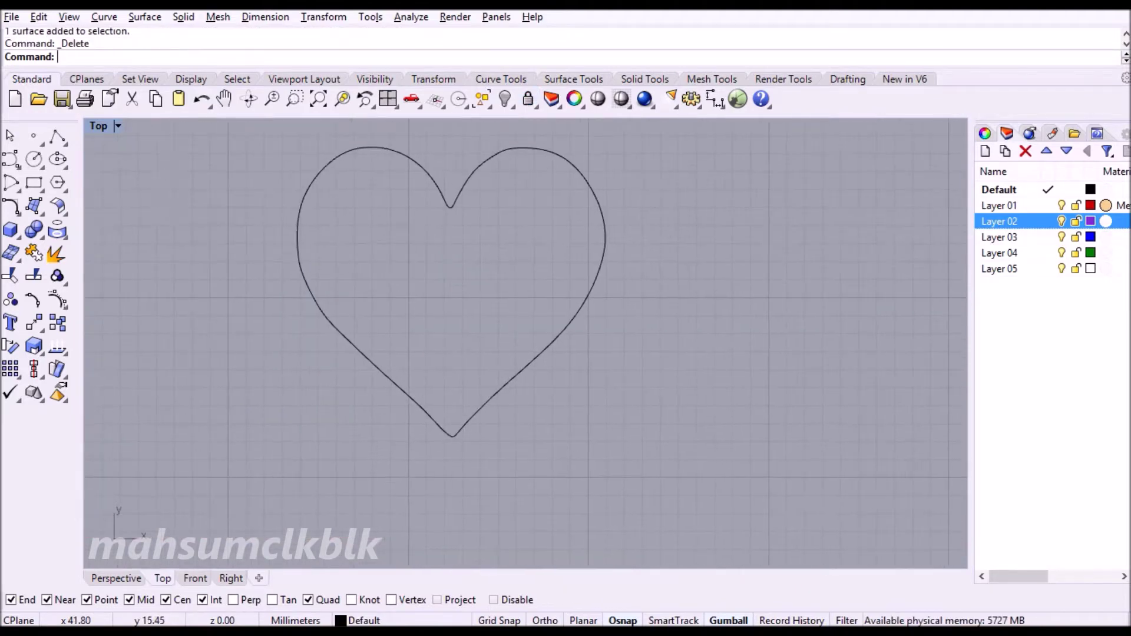
Step: Extrude the heart outline upward into a low open wall with ExtrudeCrv, without making it solid
key("ctrl+m")
scroll(283, 206, "down", 1)
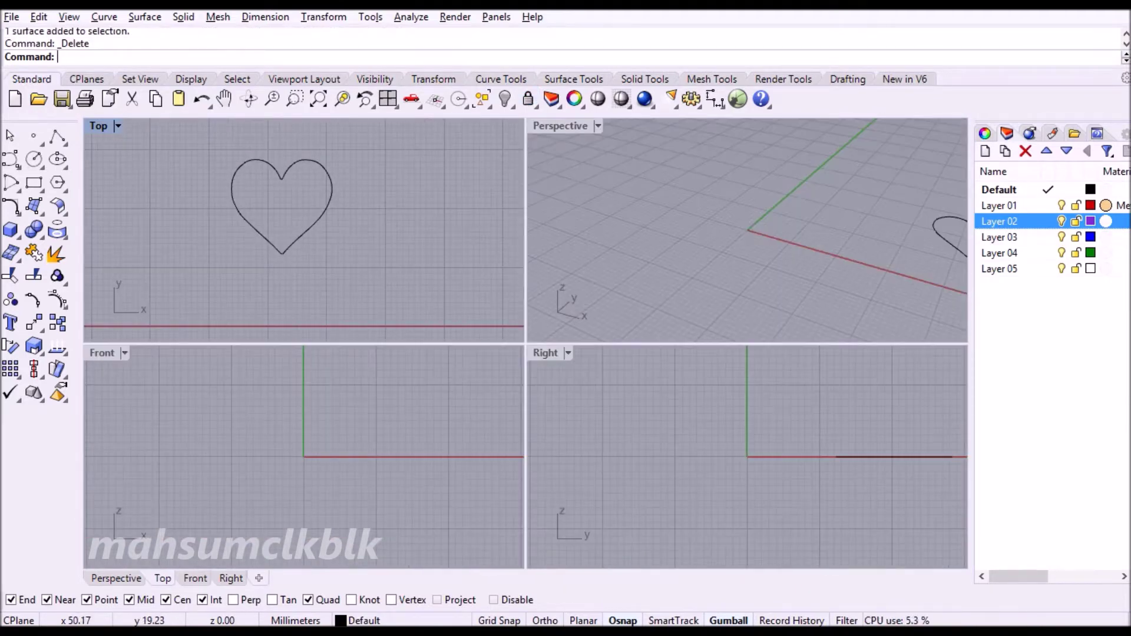
left_click(233, 182)
type("E")
key("Return")
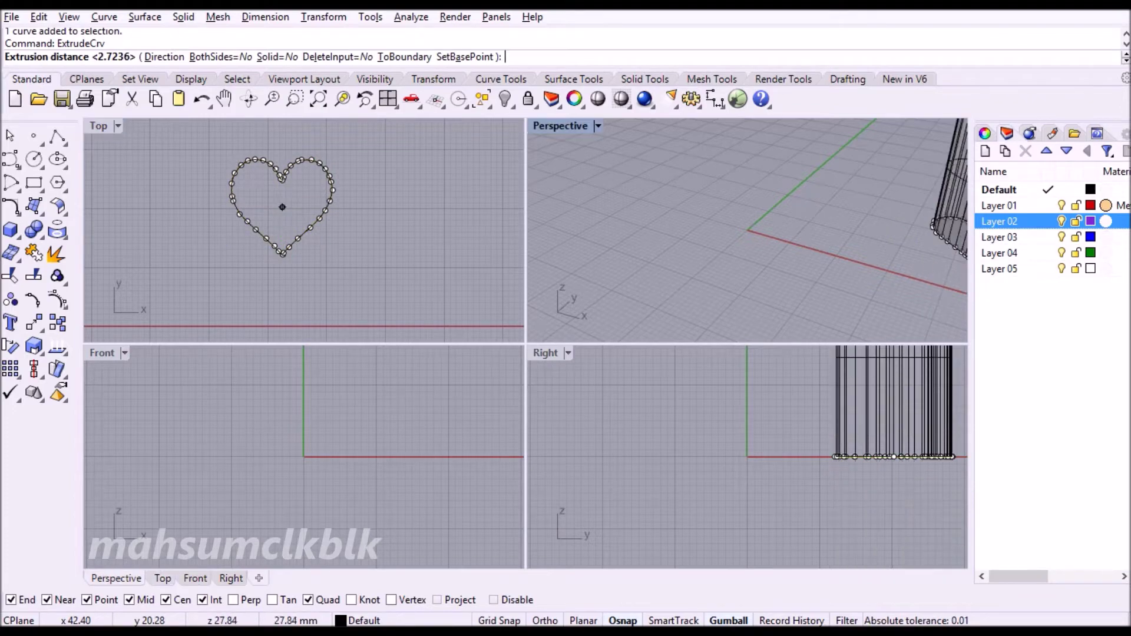
key("ctrl+m")
scroll(754, 252, "down", 2)
right_click_drag(755, 252, 745, 212)
scroll(601, 365, "up", 2)
key("Return")
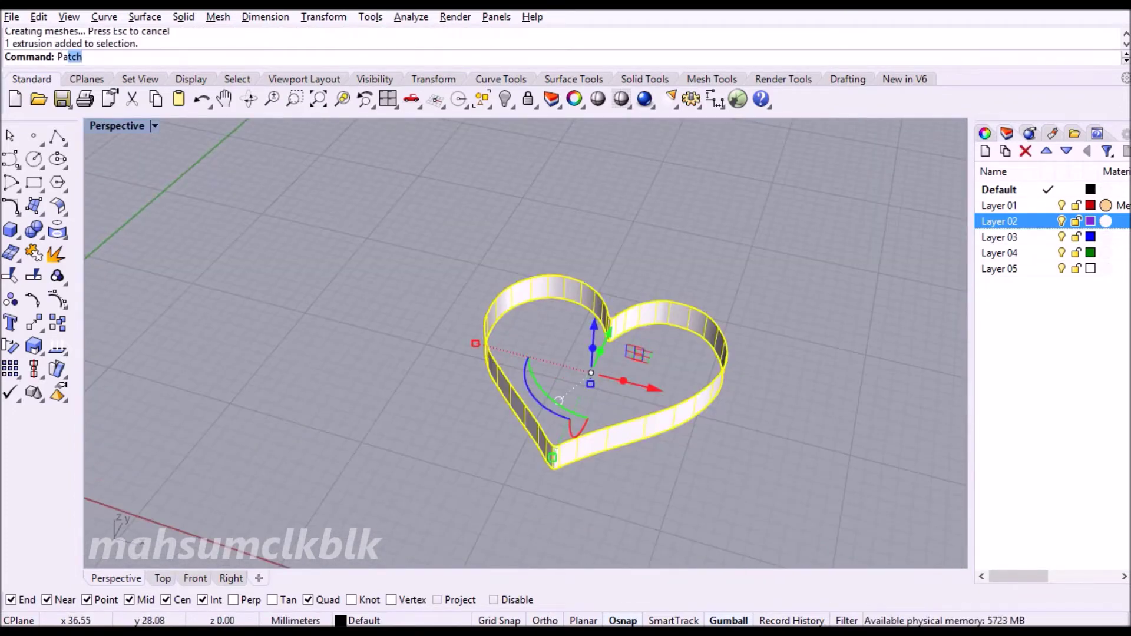
Step: Patch the wall's upper edge with 6 U spans, 8 V spans and stiffness 1, and delete the extruded wall
key("Return")
left_click(725, 353)
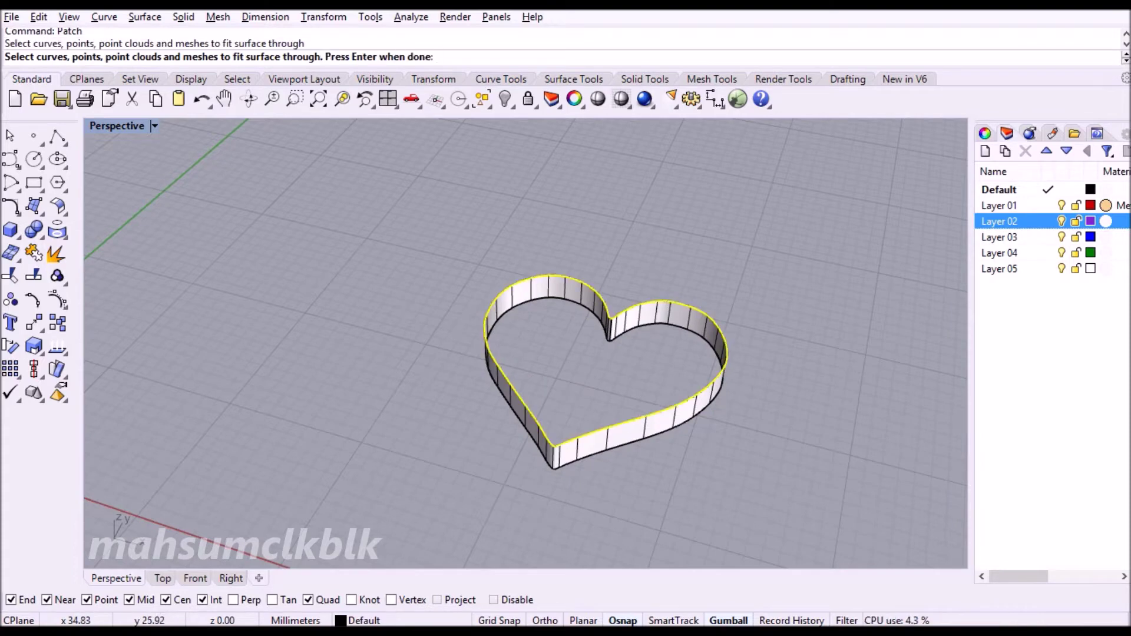
key("Return")
key("alt+p")
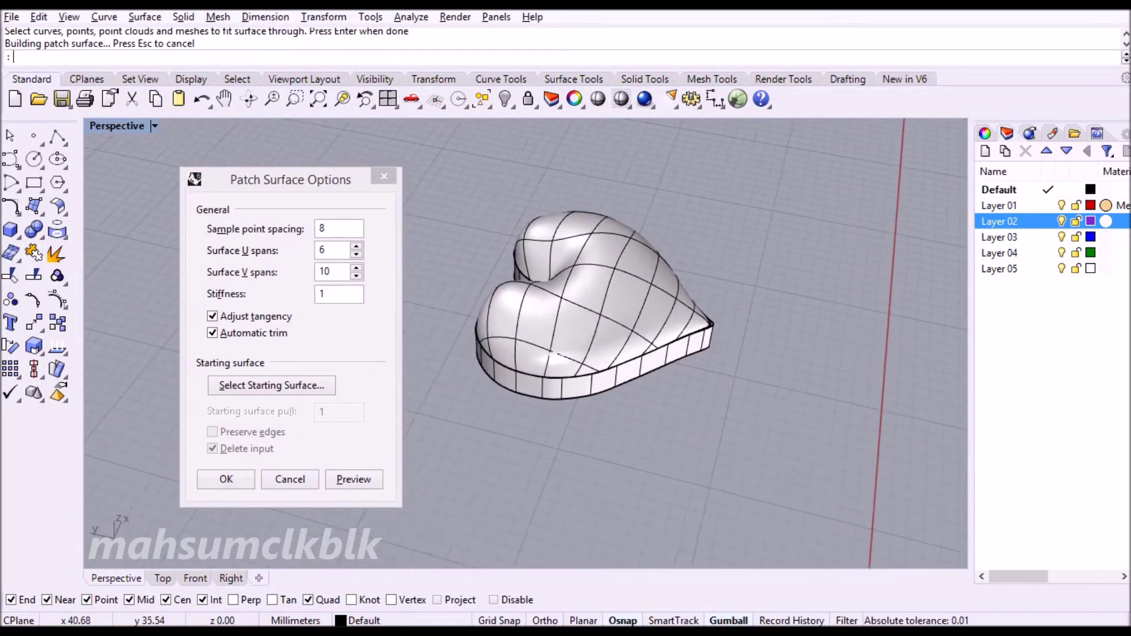
key("alt+p")
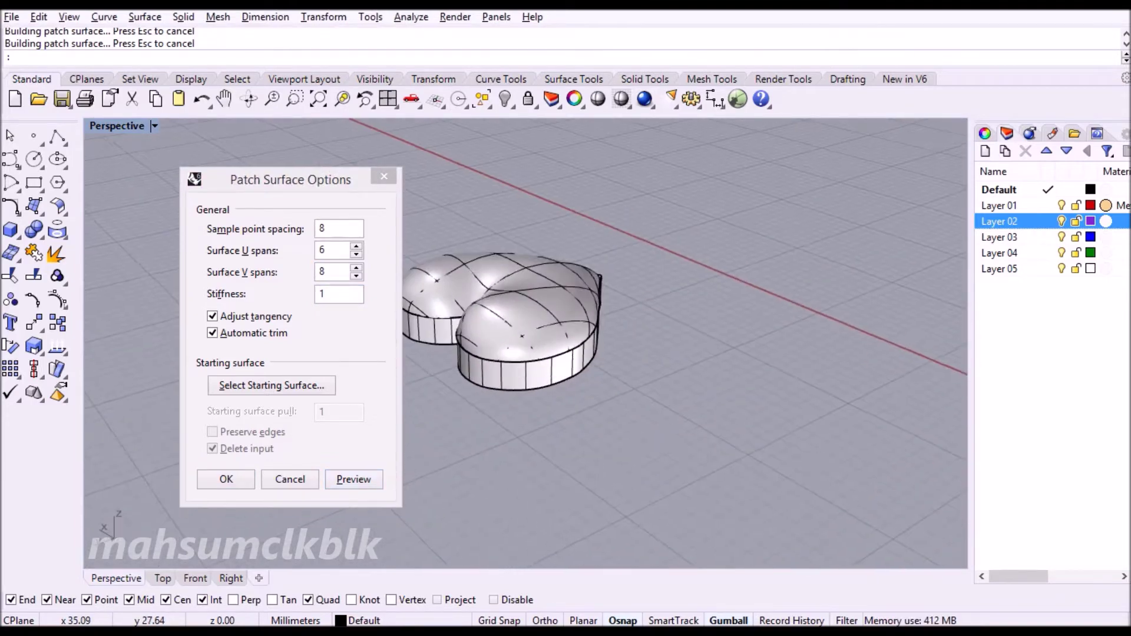
key("Return")
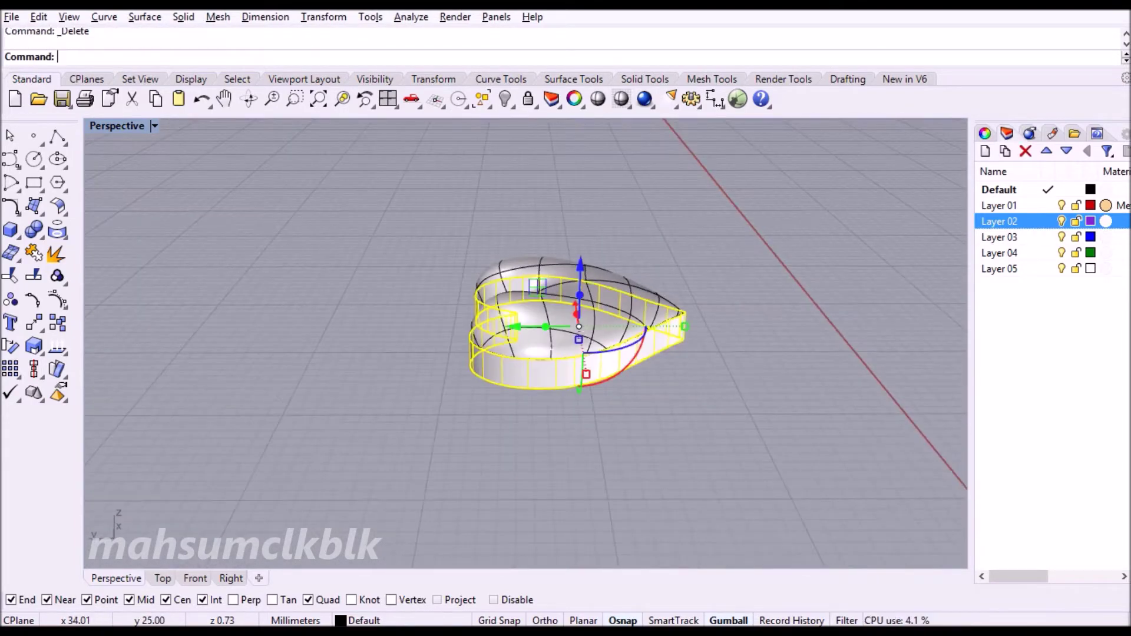
key("Delete")
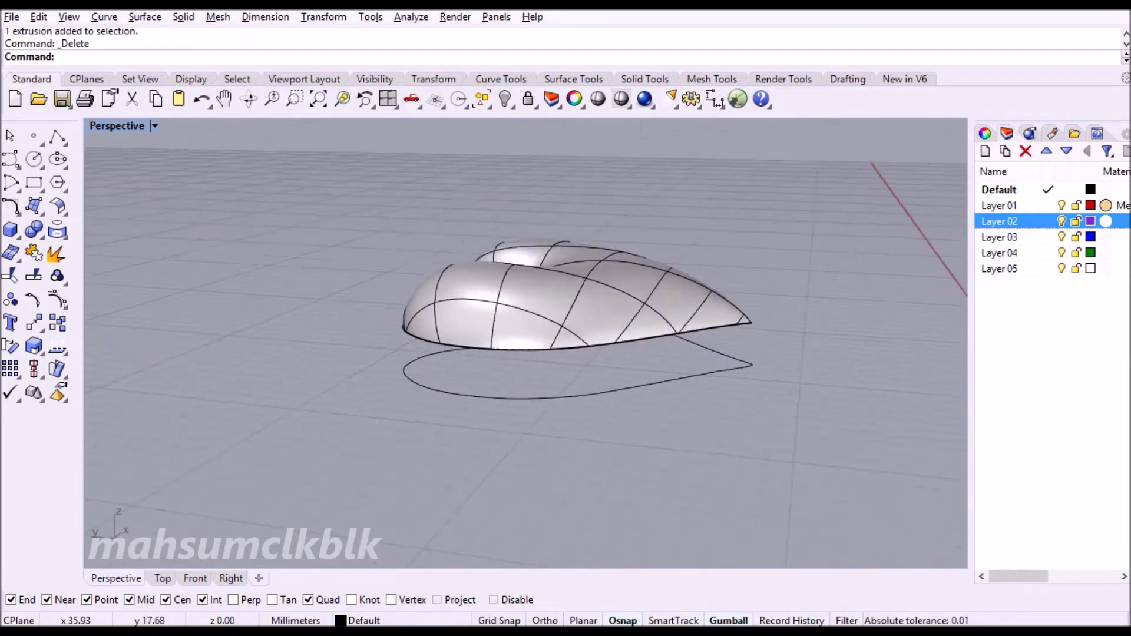
Step: Scale up the domed heart surface in all three directions so it extends past the base outline
left_click(582, 332)
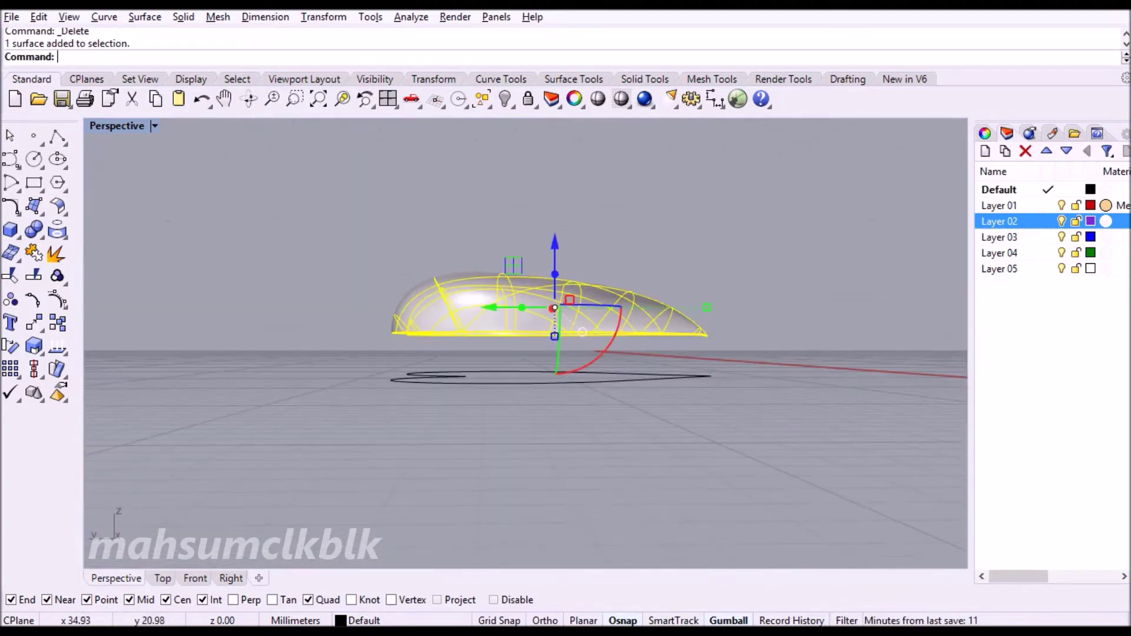
left_click_drag(554, 336, 554, 306)
key("Escape")
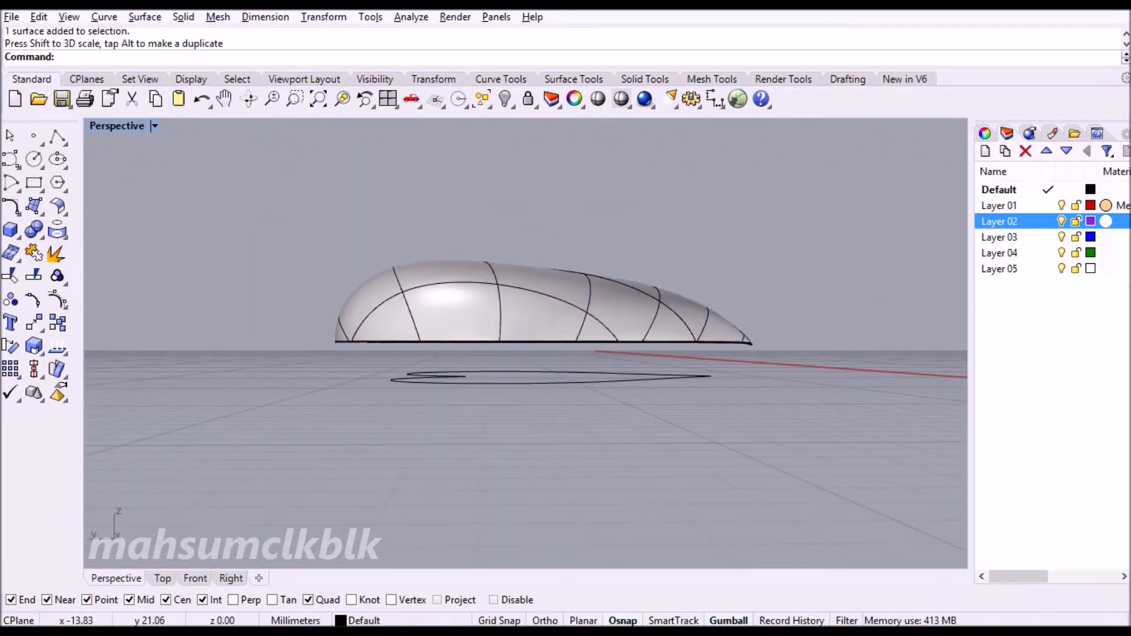
Step: Draw a box around the heart from the Top view, about 2.1 mm high so it covers the dome's lower edge
key("ctrl+m")
left_click(10, 229)
left_click(172, 175)
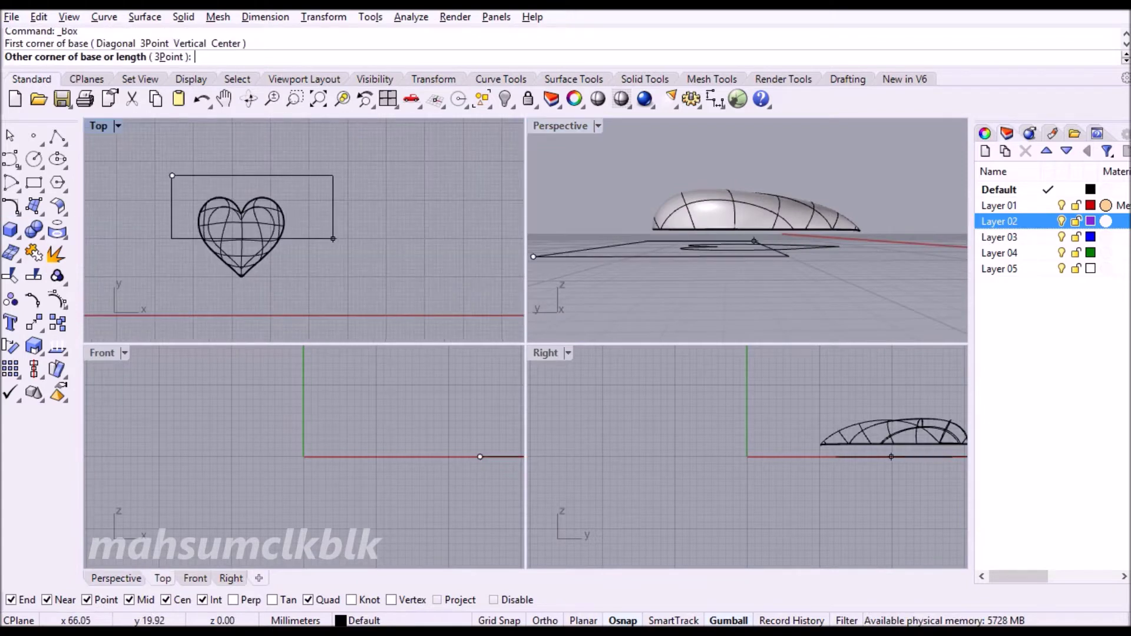
left_click(317, 291)
scroll(666, 450, "up", 4)
scroll(297, 394, "up", 6)
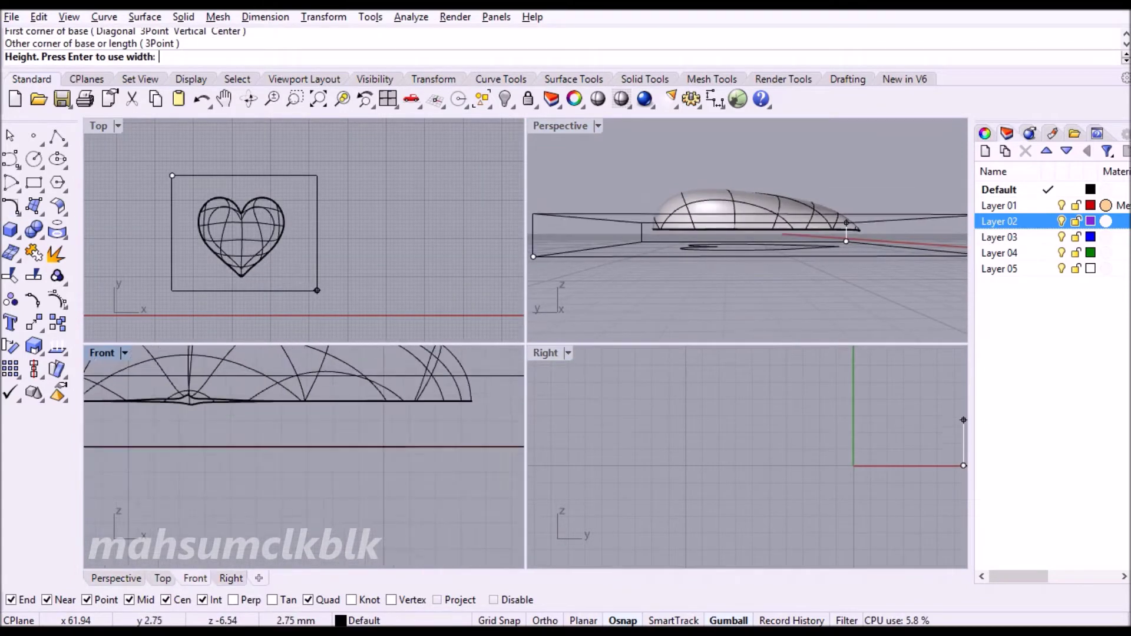
left_click(963, 430)
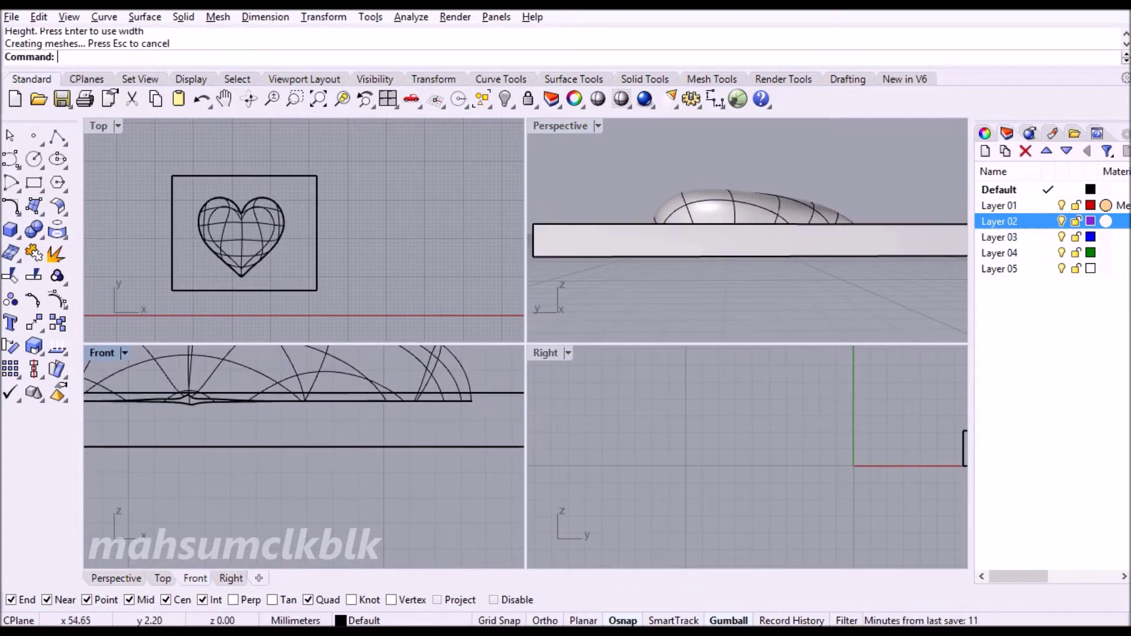
Step: Subtract the box from the heart dome with Boolean Difference
double_click(560, 126)
right_click_drag(530, 294, 566, 283)
scroll(530, 341, "up", 5)
left_click(42, 237)
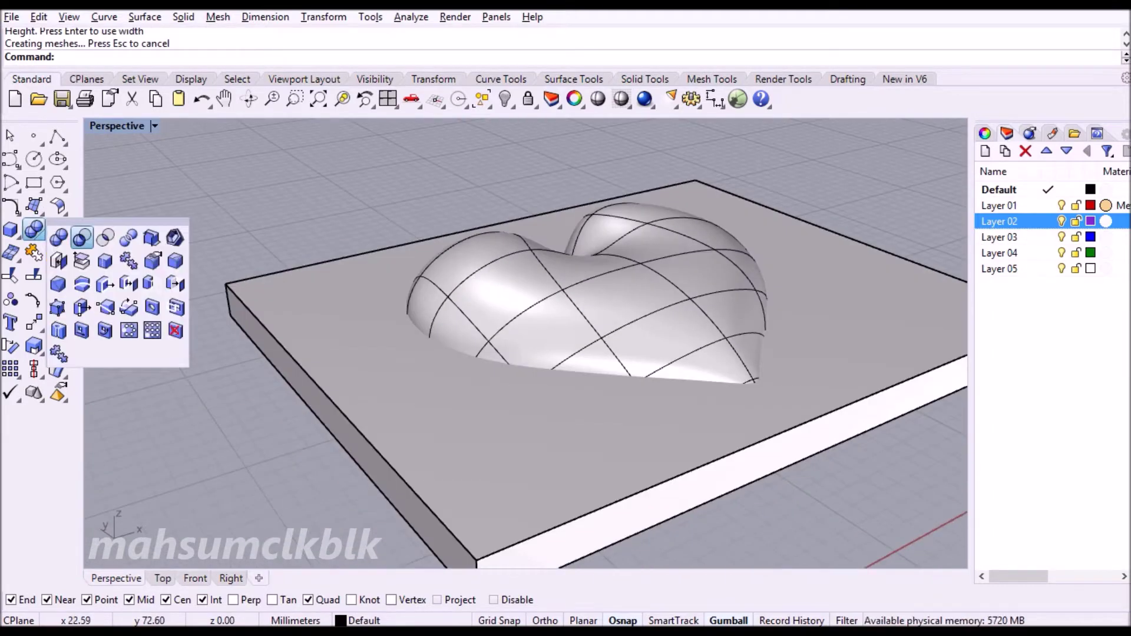
left_click(82, 237)
key("Return")
mouse_move(589, 354)
right_mouse_down()
mouse_move(589, 412)
mouse_move(589, 341)
right_mouse_up()
left_click(572, 330)
key("ctrl+z")
Step: Hide the leftover geometry around the trimmed heart so only the heart polysurface stays in view
left_click(606, 368)
key("Escape")
left_click(501, 295)
left_click(447, 353)
left_click(505, 99)
Step: Mirror a copy of the trimmed heart half across its flat base plane in the Front view
right_click_drag(589, 353, 613, 342)
left_click(565, 303)
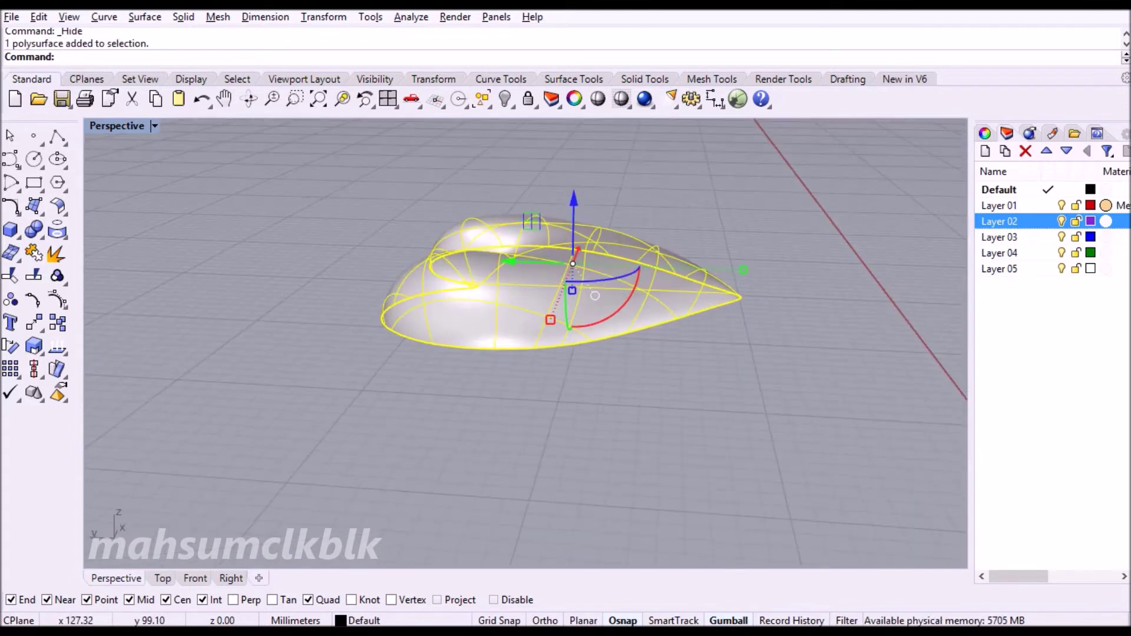
key("ctrl+m")
key("Return")
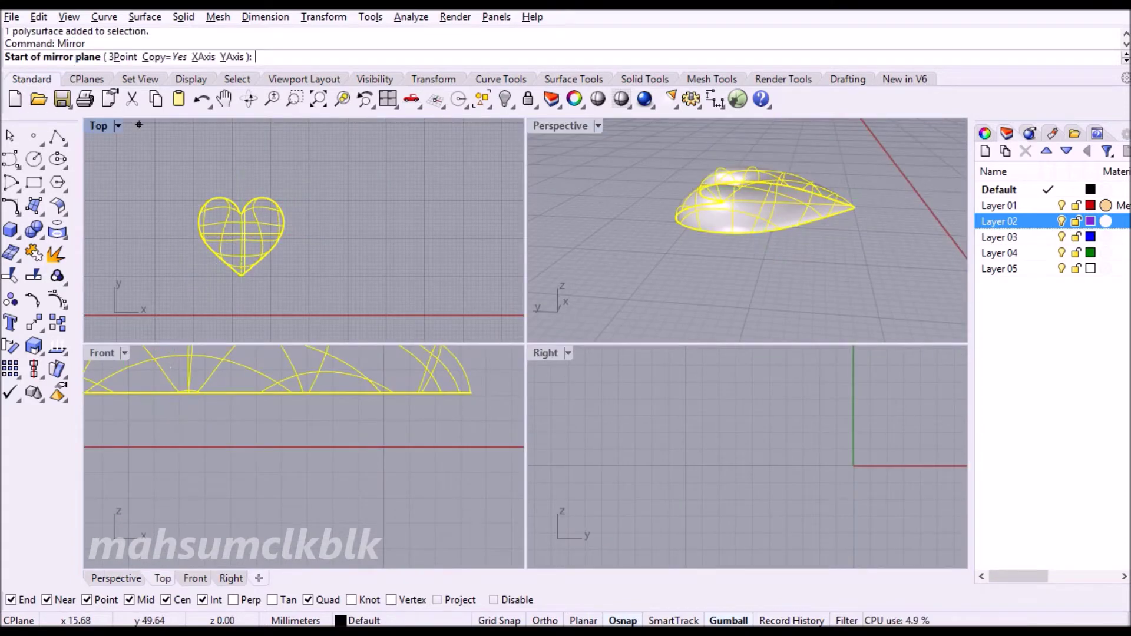
scroll(377, 312, "down", 5)
scroll(483, 465, "down", 4)
left_click(477, 428)
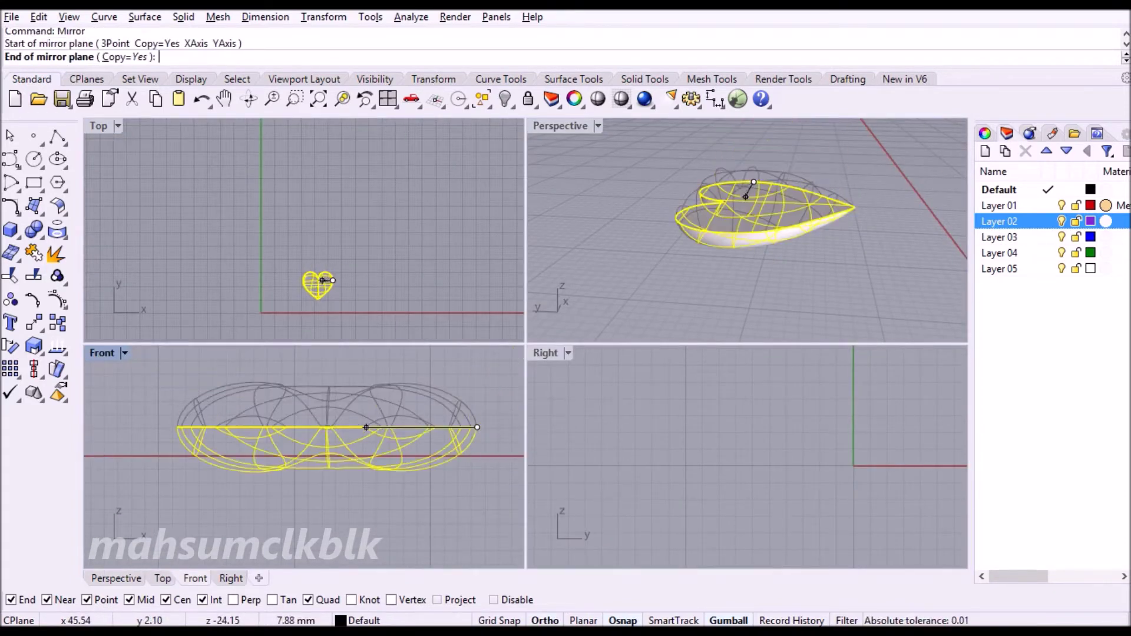
left_click(342, 427)
key("Escape")
key("ctrl+m")
right_click_drag(589, 376, 589, 330)
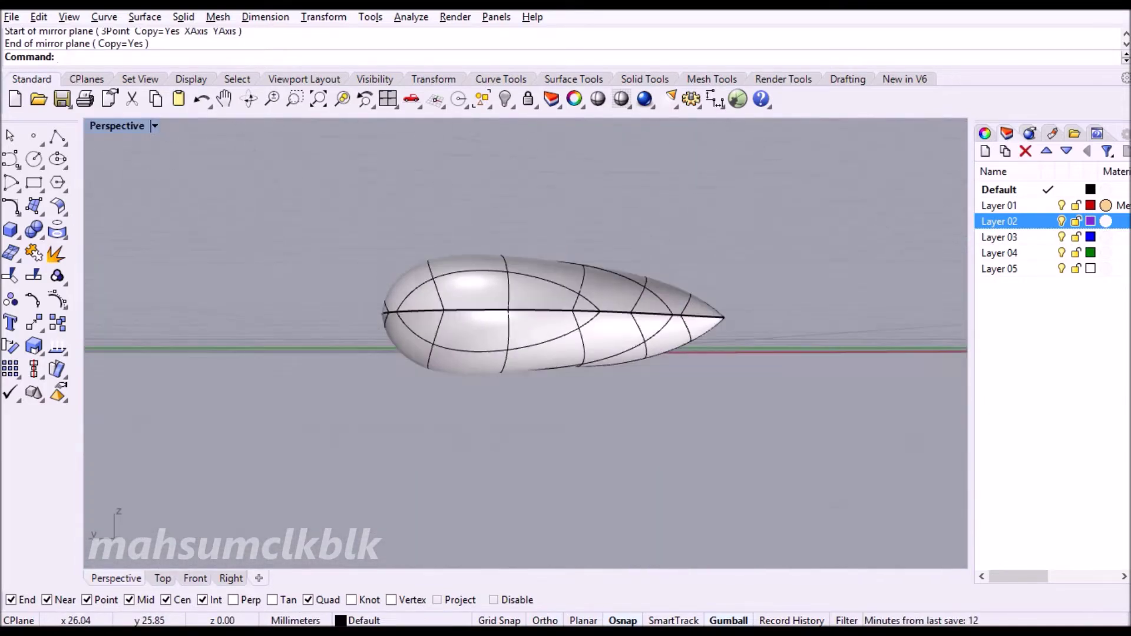
Step: Move the upper half of the heart to Layer 01
left_click(589, 310)
right_click(999, 205)
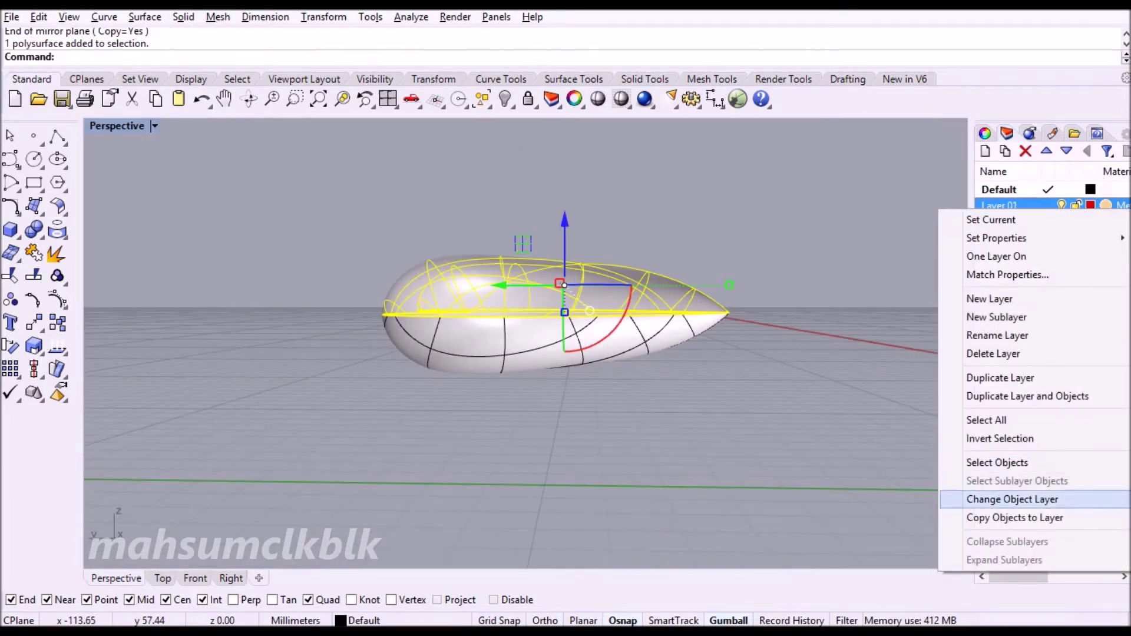
left_click(1009, 497)
Step: Combine the upper and mirrored lower heart halves into one solid with Boolean Union
left_click(589, 347, "shift")
left_click(33, 229)
right_click_drag(530, 412, 554, 342)
scroll(530, 354, "up", 5)
scroll(554, 341, "down", 3)
Step: Fillet the seam edge running around the middle of the heart, setting the fillet radius to about 0.65 mm
left_click(39, 235)
left_click(104, 261)
scroll(183, 301, "down", 3)
left_click(439, 289)
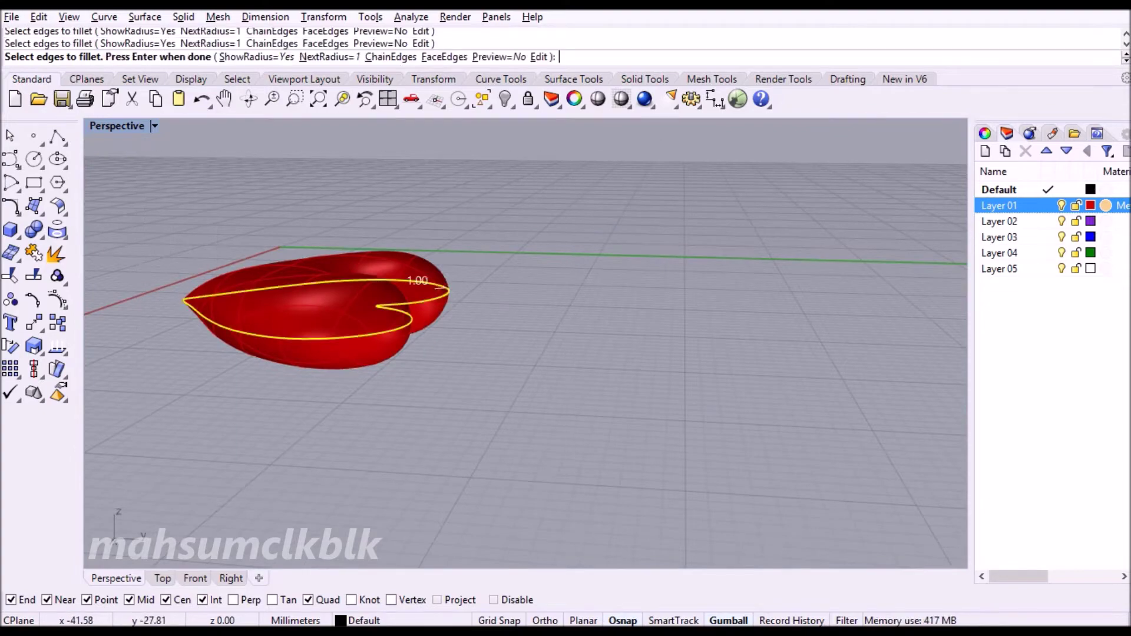
key("Return")
right_click_drag(530, 330, 530, 259)
scroll(530, 248, "up", 8)
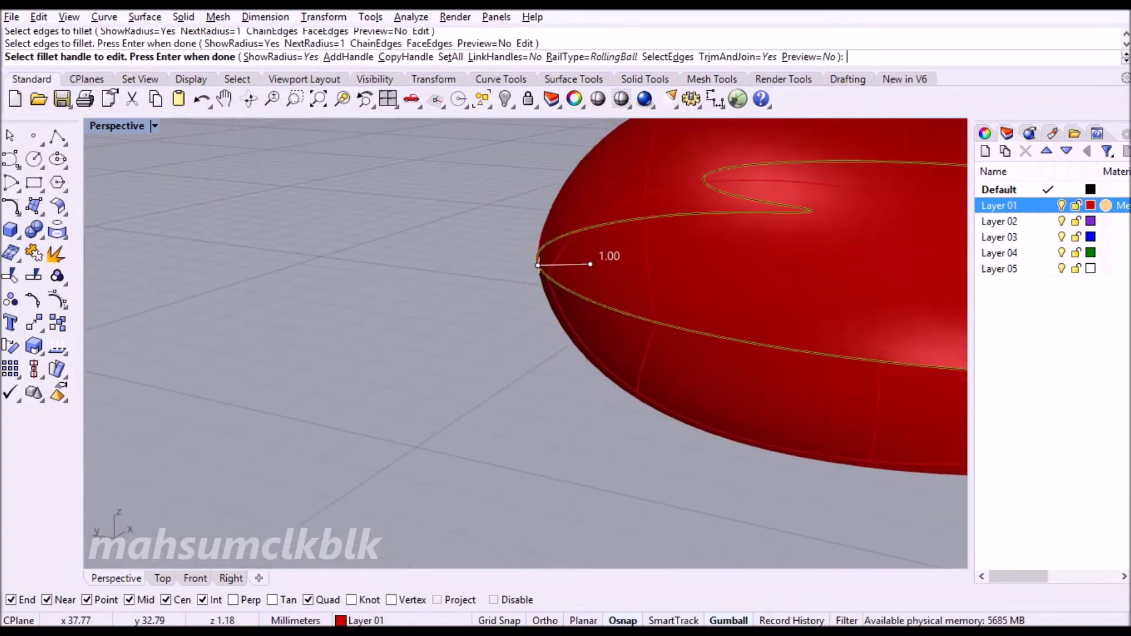
scroll(687, 231, "up", 3)
scroll(688, 231, "down", 3)
right_click_drag(706, 235, 687, 231)
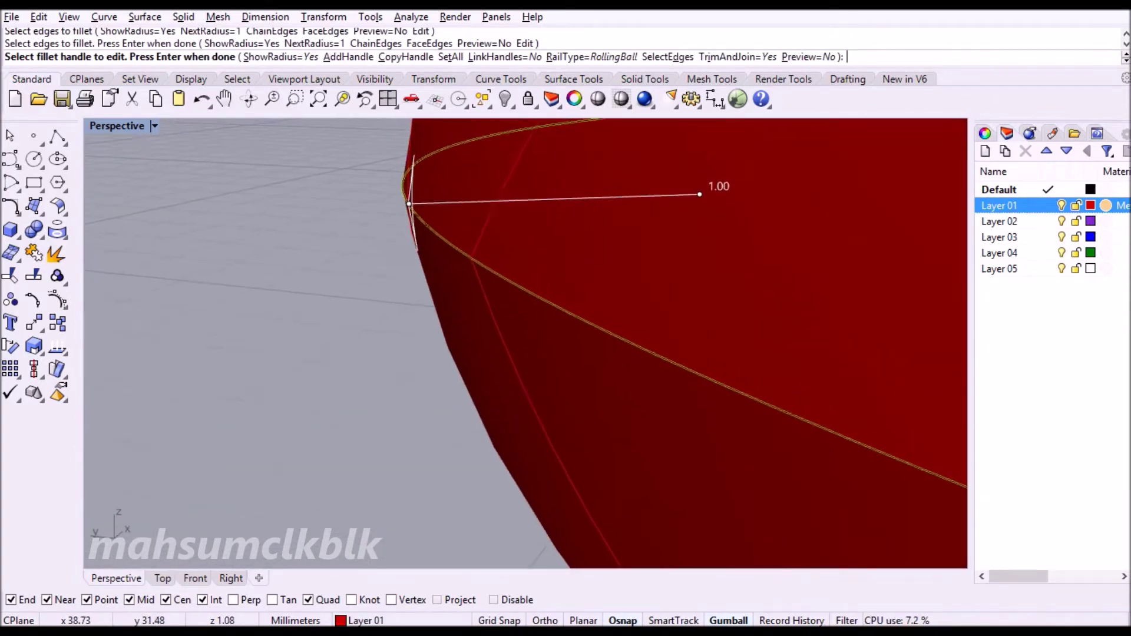
left_click(688, 231)
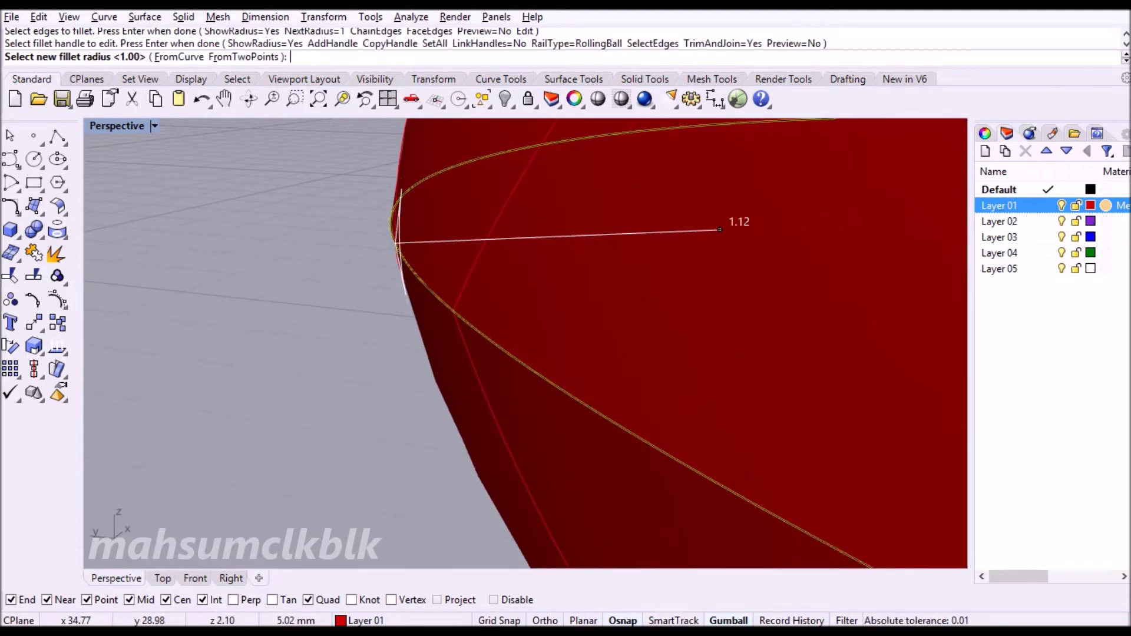
left_click(521, 232)
right_click_drag(521, 233, 589, 259)
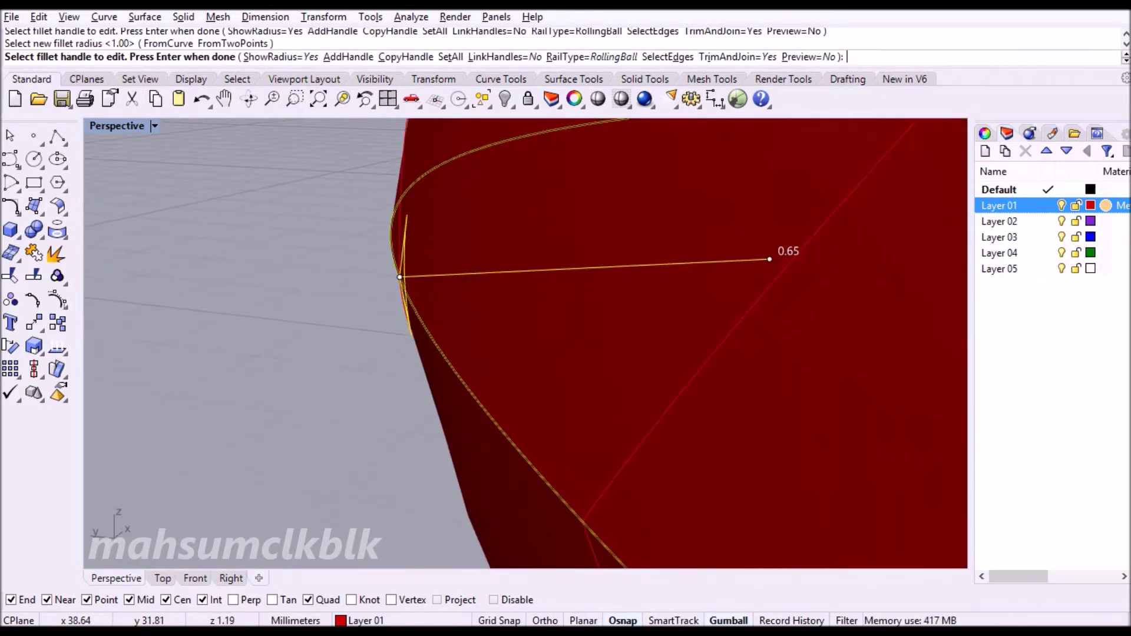
key("Return")
Step: Inspect the filleted heart in the Shade display without wires from several angles
left_click(598, 99)
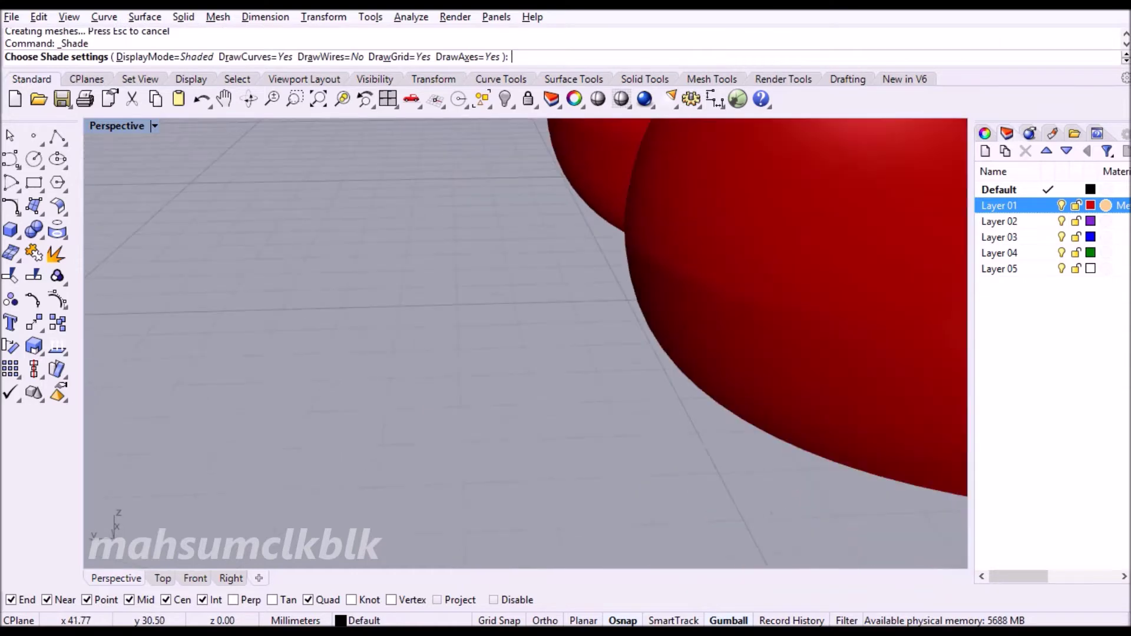
scroll(589, 260, "down", 5)
right_click_drag(589, 259, 595, 235)
scroll(597, 236, "up", 3)
scroll(598, 236, "down", 5)
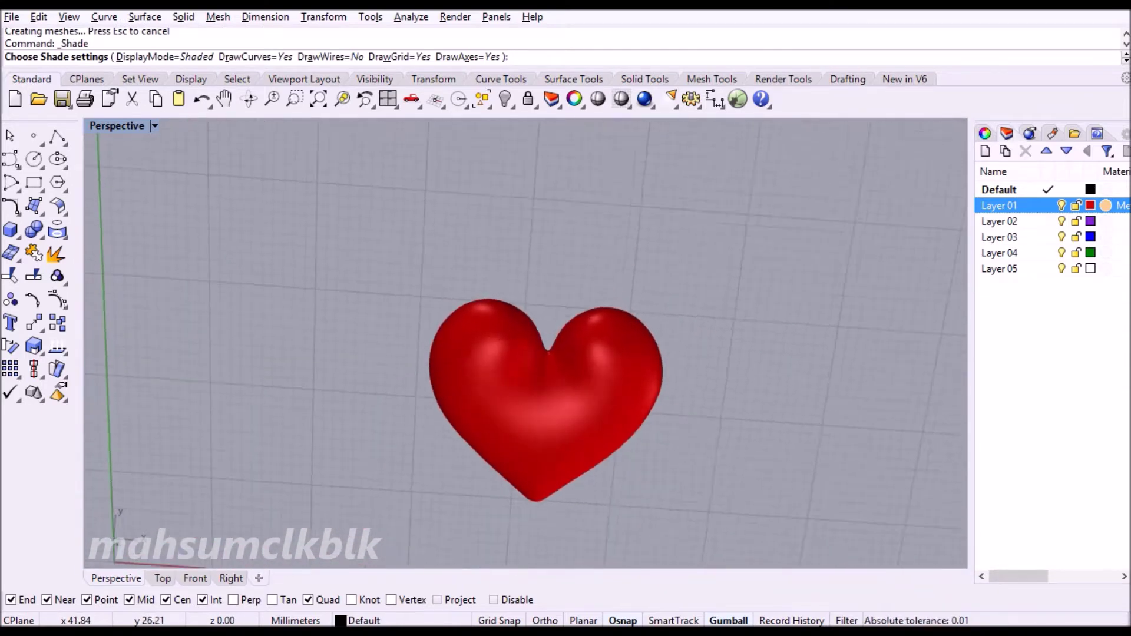
key("Return")
Step: Move the heart further along the Y direction in the Top view and hide it
double_click(117, 126)
left_click(789, 224)
key("Escape")
left_click(318, 274)
left_click_drag(318, 273, 318, 221)
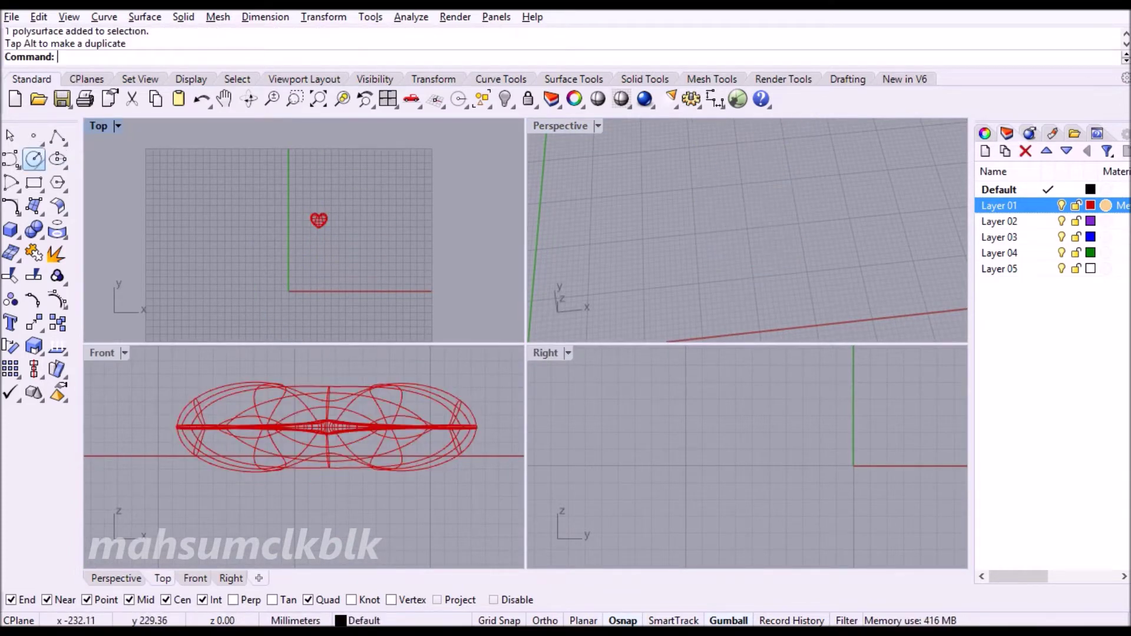
left_click(34, 158)
scroll(311, 410, "down", 5)
left_click(504, 99)
Step: Draw a circle with an 8 mm radius centred on the origin in the Front view
left_click(33, 158)
type("0")
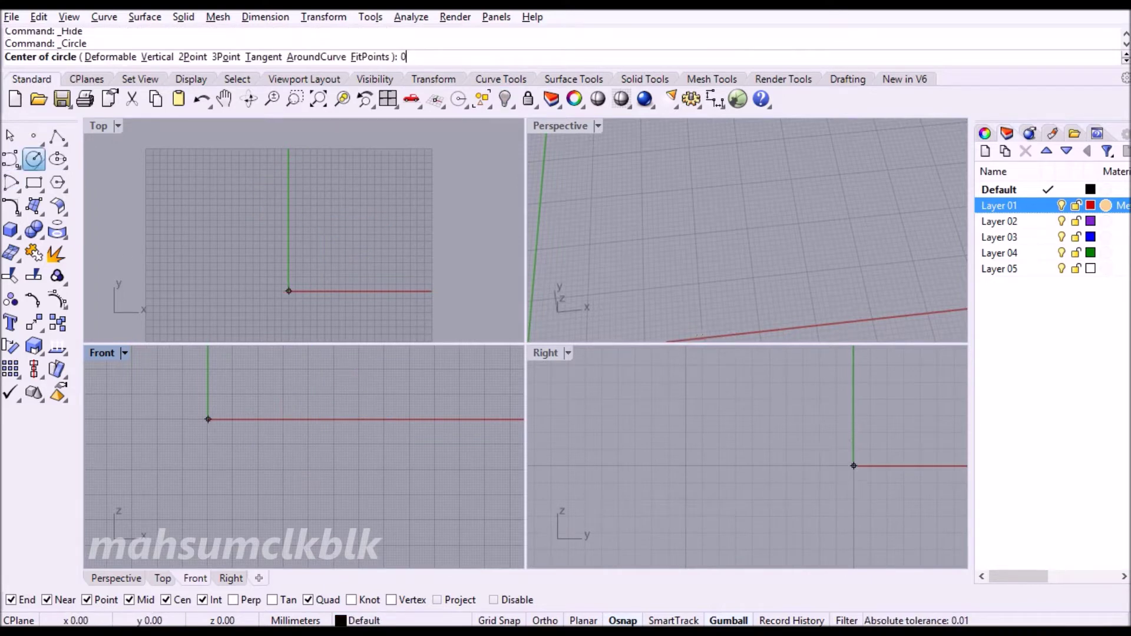
key("Return")
type("8")
key("Return")
scroll(367, 190, "up", 1)
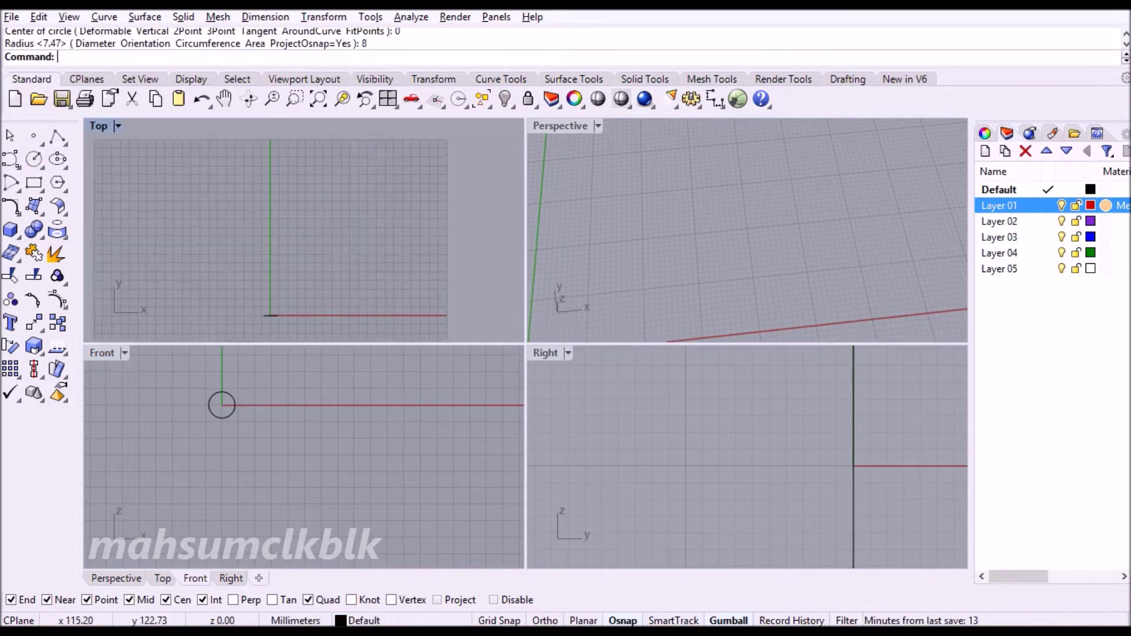
scroll(226, 228, "up", 3)
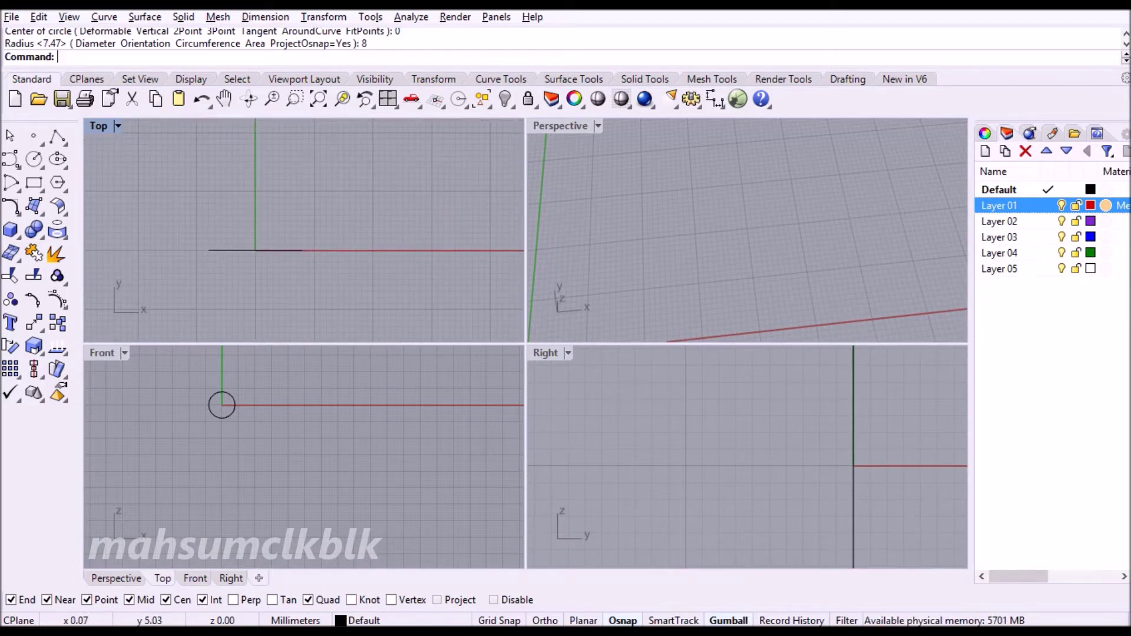
Step: Draw a one-turn helix from the origin along the negative Y axis, about 3.16 mm long, with an 8 mm radius
left_click(15, 164)
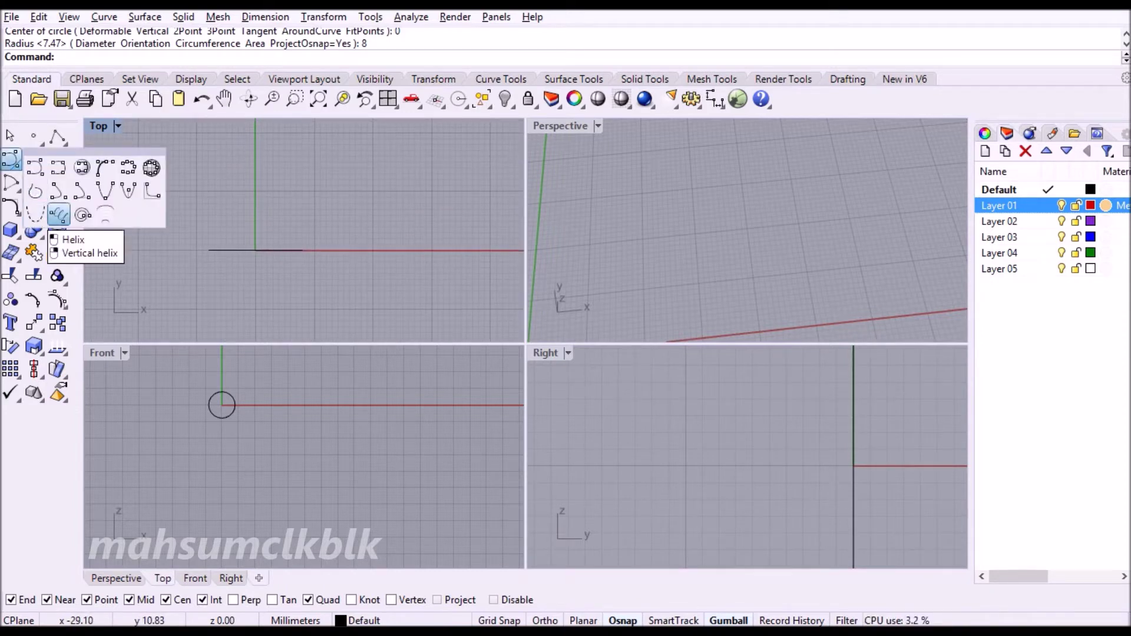
left_click(58, 215)
type("0")
key("Return")
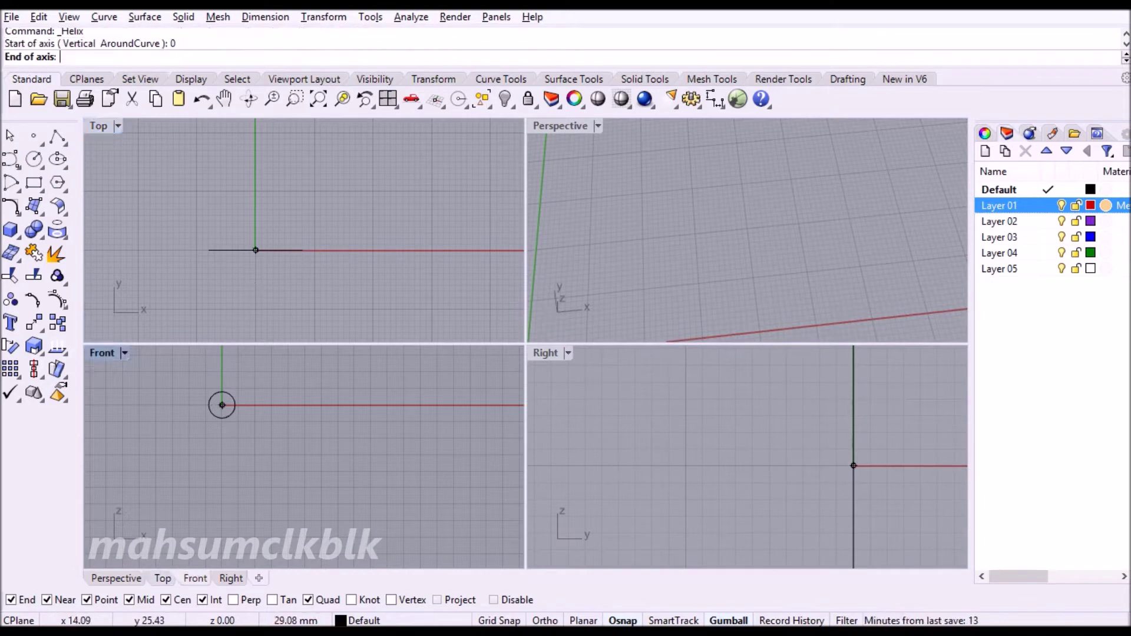
scroll(257, 268, "up", 3)
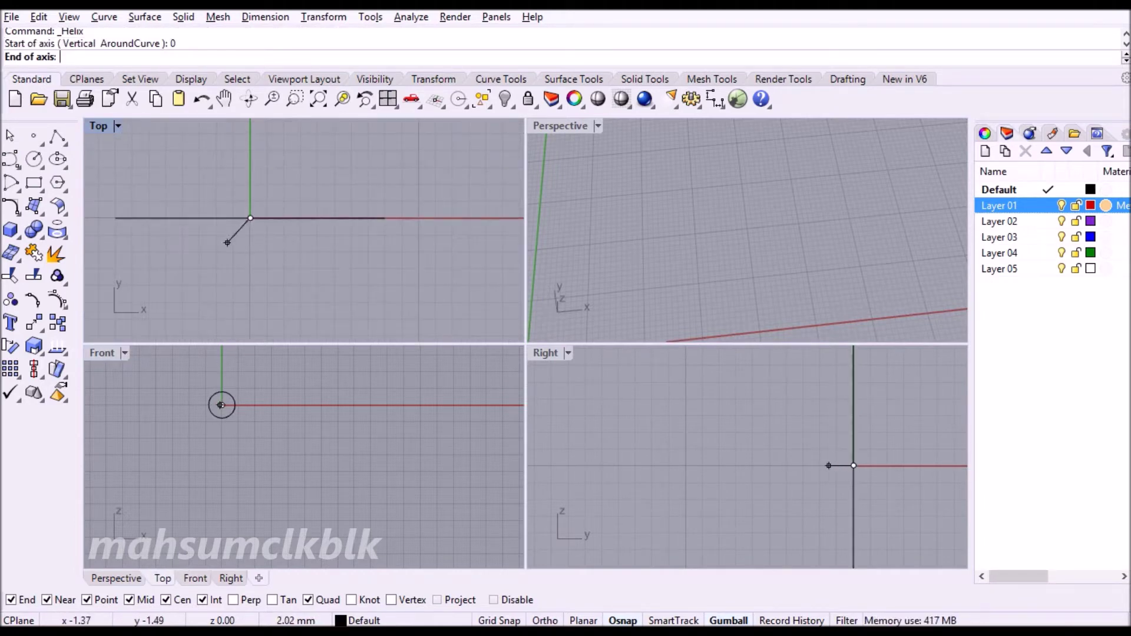
left_click(250, 271)
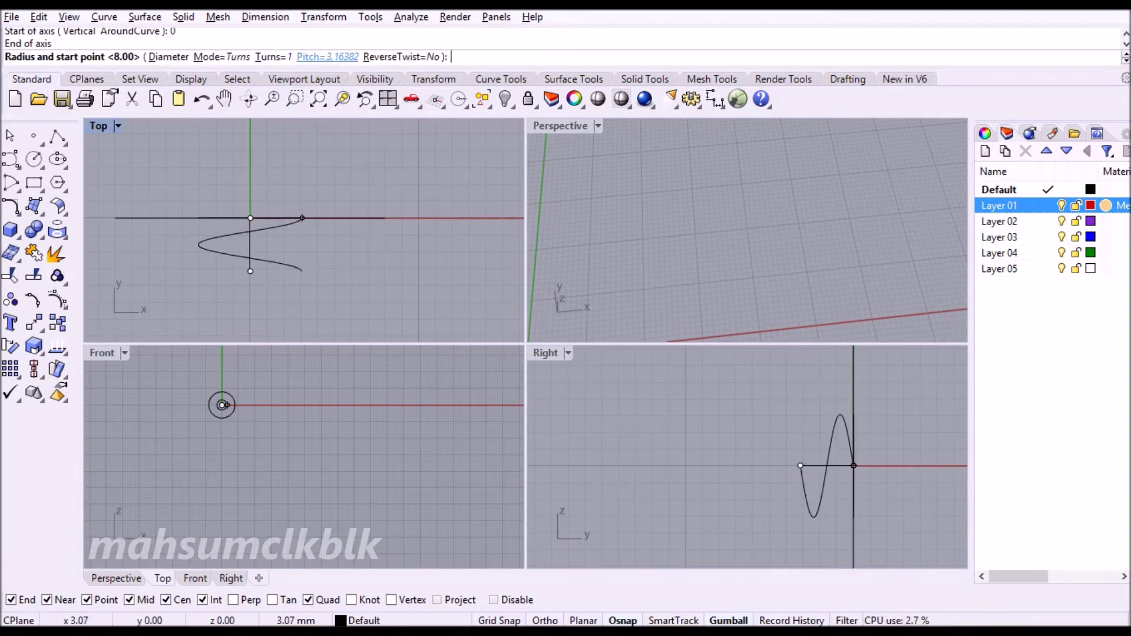
left_click(386, 220)
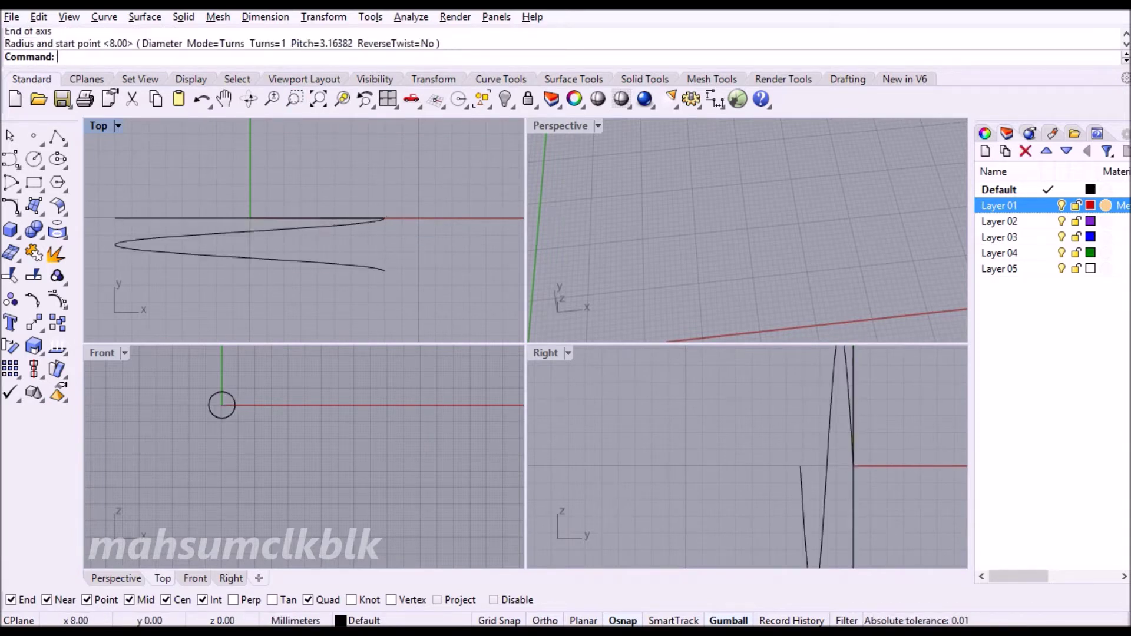
scroll(326, 205, "down", 2)
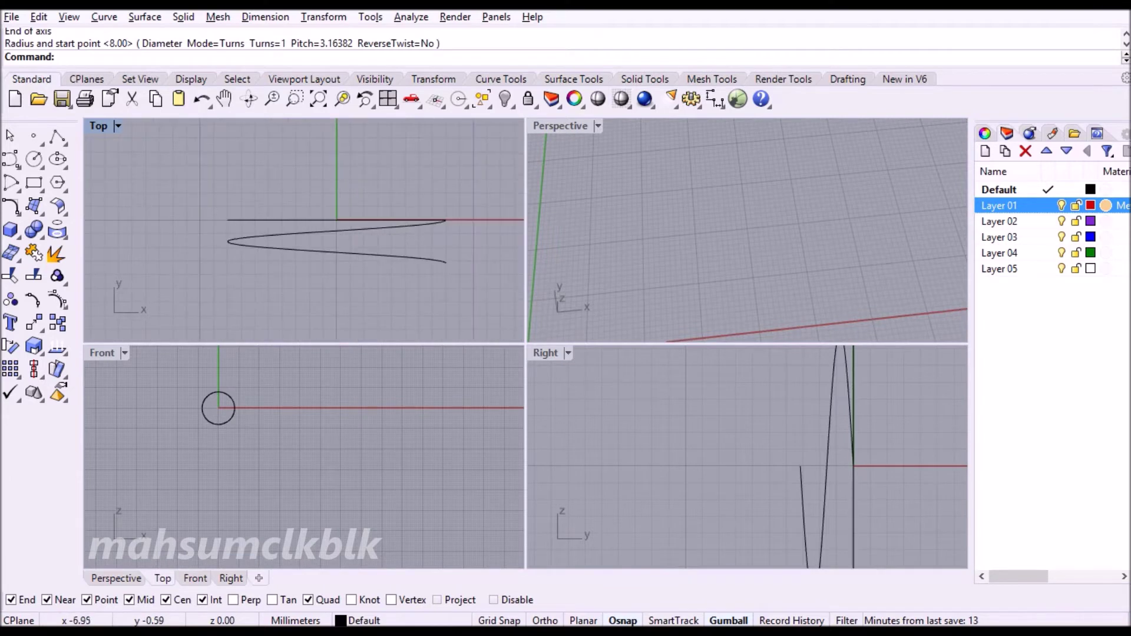
Step: Try hiding the circle and shifting the remaining curve in the Perspective view, and undo these changes
scroll(208, 403, "up", 5)
left_click(184, 419)
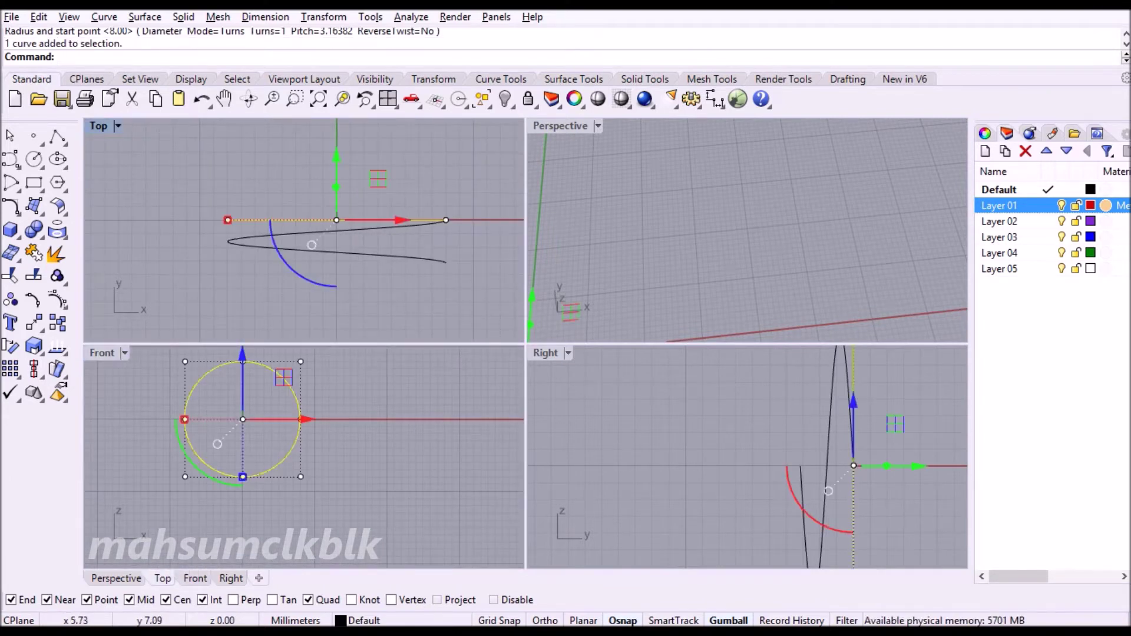
key("ctrl+h")
scroll(283, 311, "up", 3)
scroll(345, 219, "down", 2)
scroll(656, 236, "up", 6)
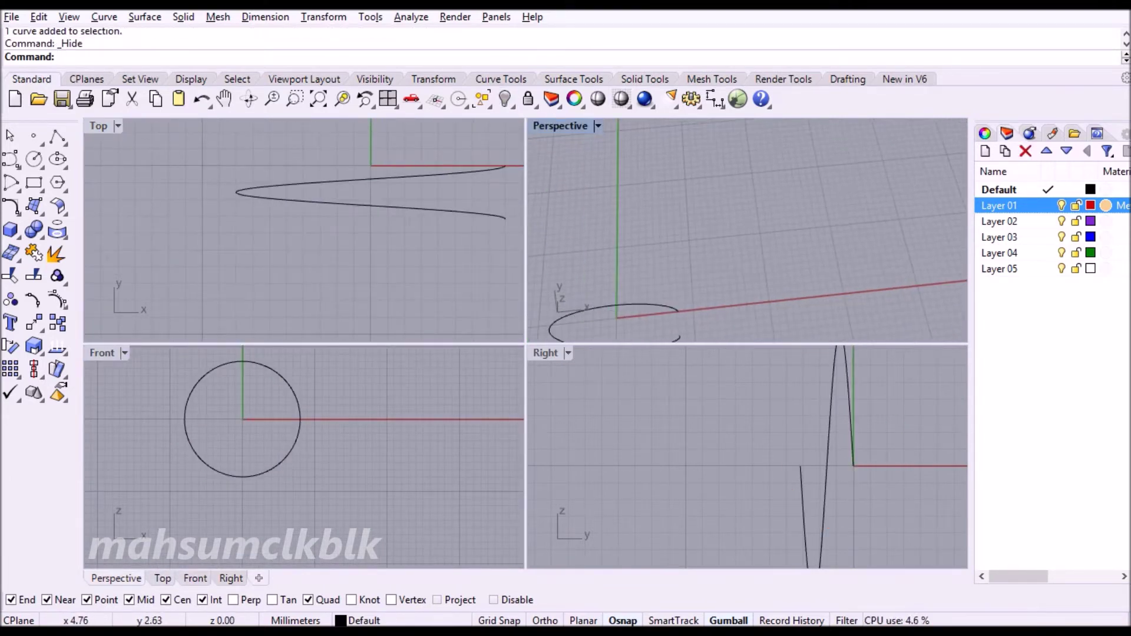
left_click(664, 262)
left_click_drag(665, 260, 699, 277)
key("ctrl+z")
key("Escape")
Step: Rotate the helix about a quarter turn around its axis so its open ends lie at the top of the ring
scroll(747, 230, "up", 5)
left_click(751, 294)
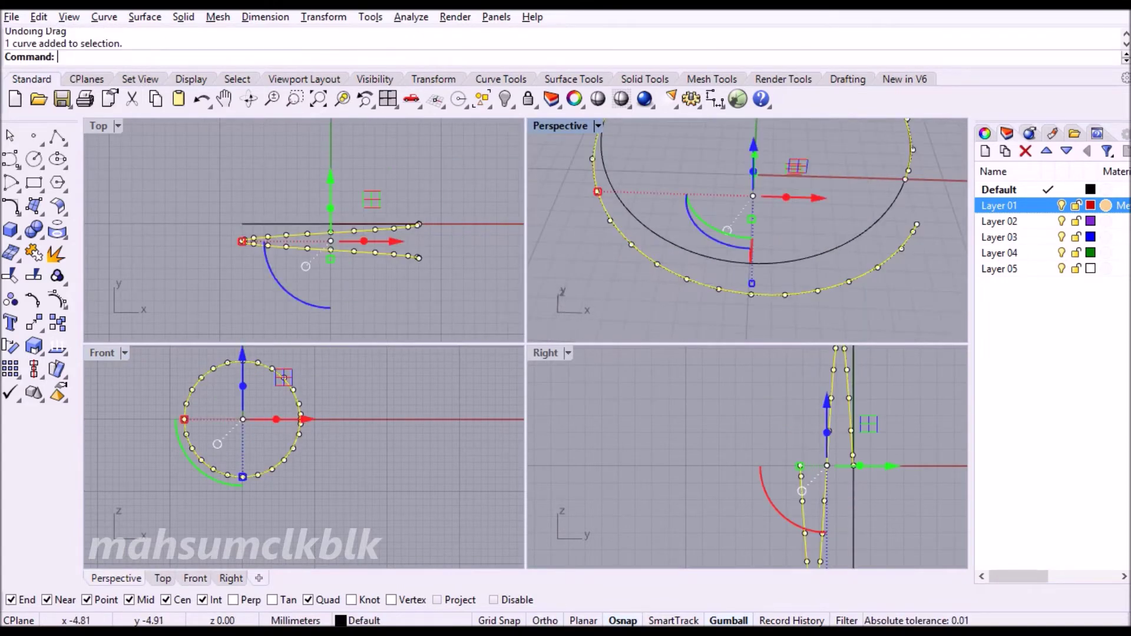
left_click_drag(707, 236, 807, 219)
scroll(747, 229, "down", 3)
key("Escape")
key("ctrl+m")
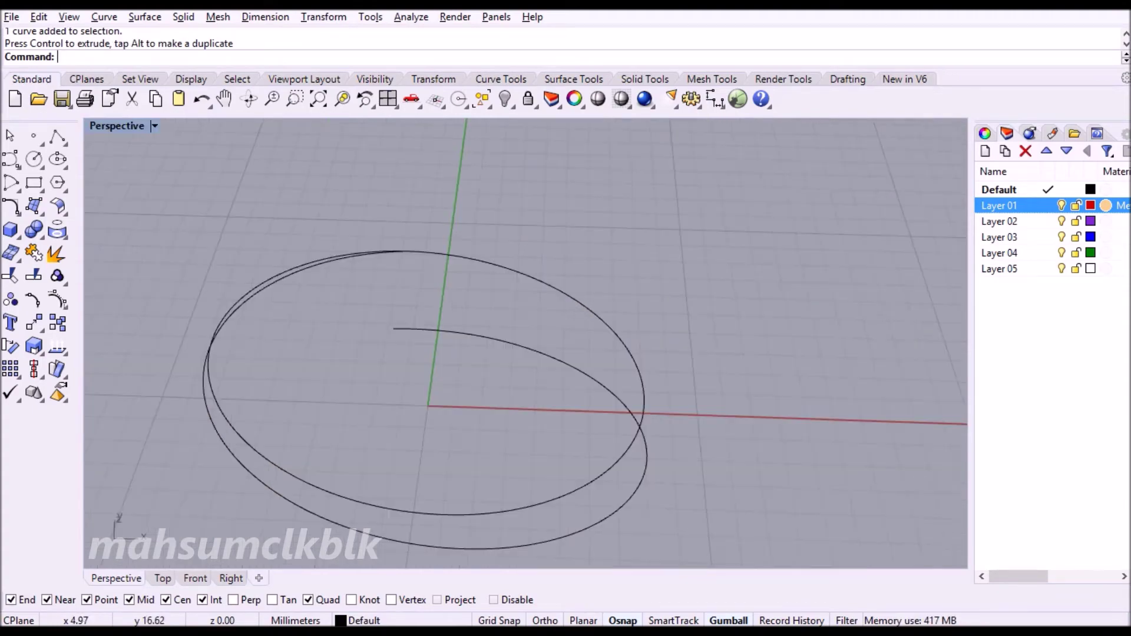
Step: Hide the circle so only the rotated helix stays in view
key("Left")
key("Left")
key("Left")
key("Left")
key("Left")
left_click(417, 306)
key("ctrl+h")
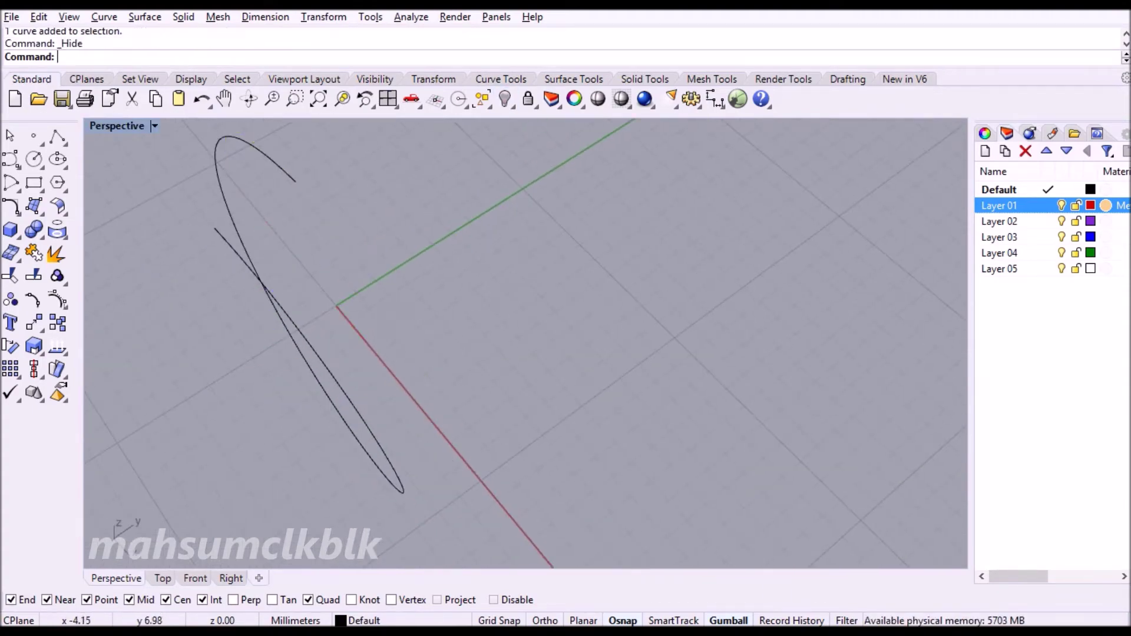
key("Up")
key("Up")
key("Left")
key("Left")
key("Left")
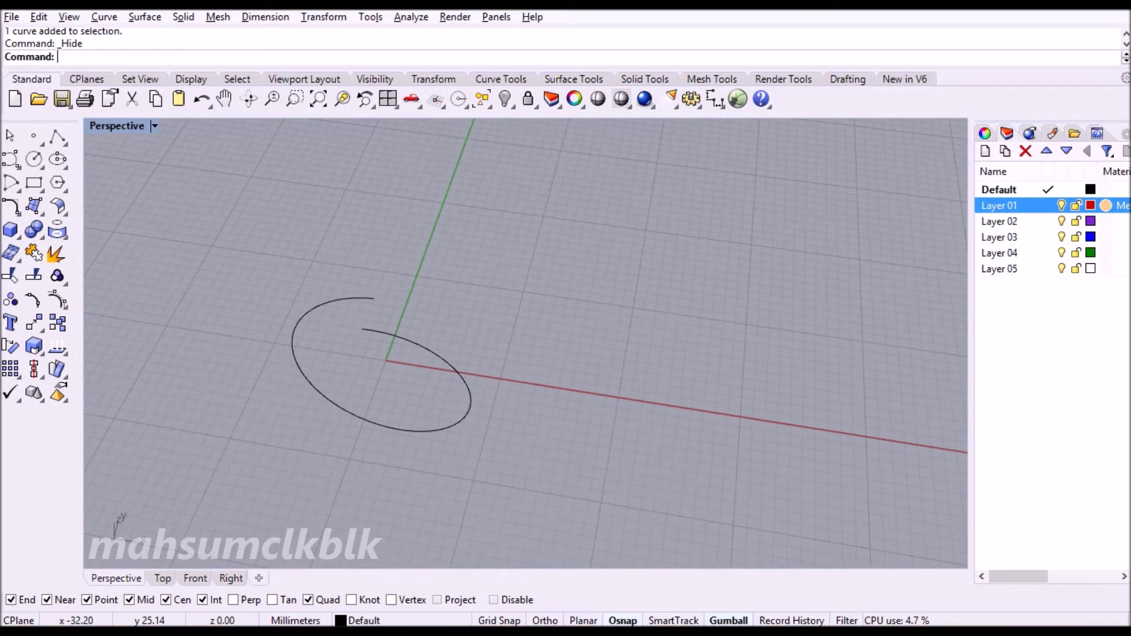
Step: Align the helix concentrically to the origin in the Top view, using 0 as the alignment point
key("ctrl+m")
left_click(186, 404)
left_click(34, 369)
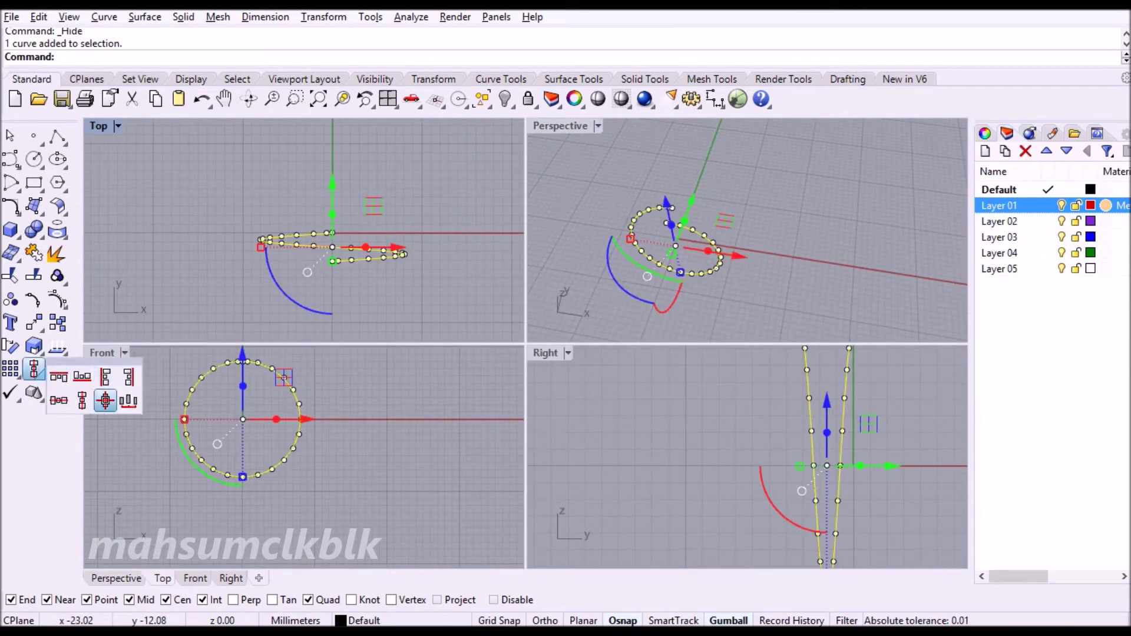
left_click(106, 401)
left_click(334, 260)
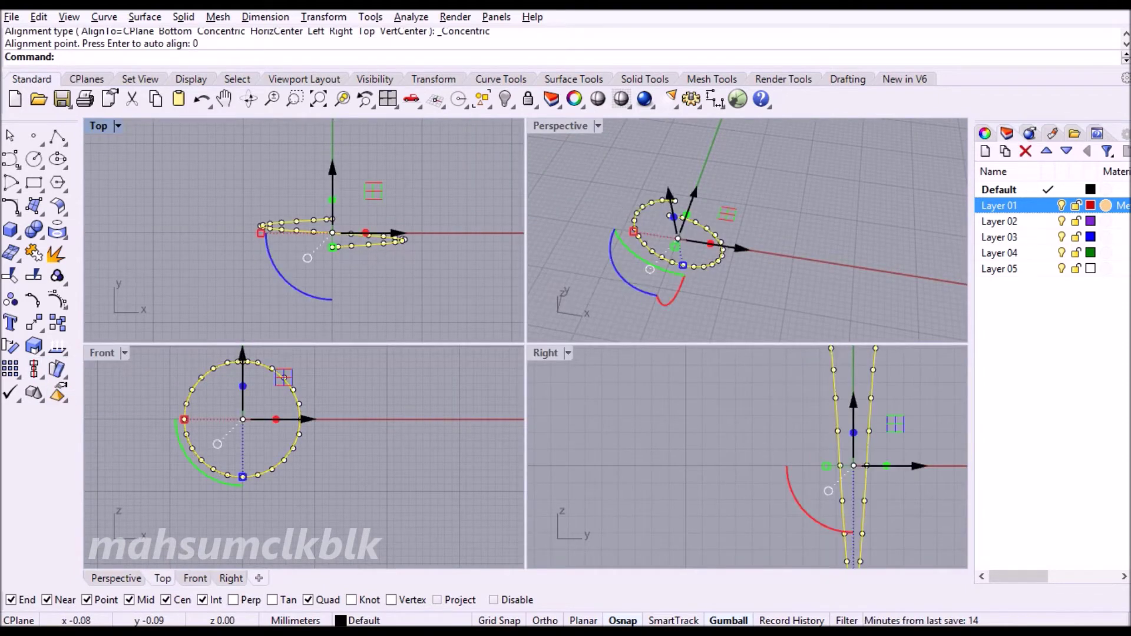
left_click(334, 247)
key("Escape")
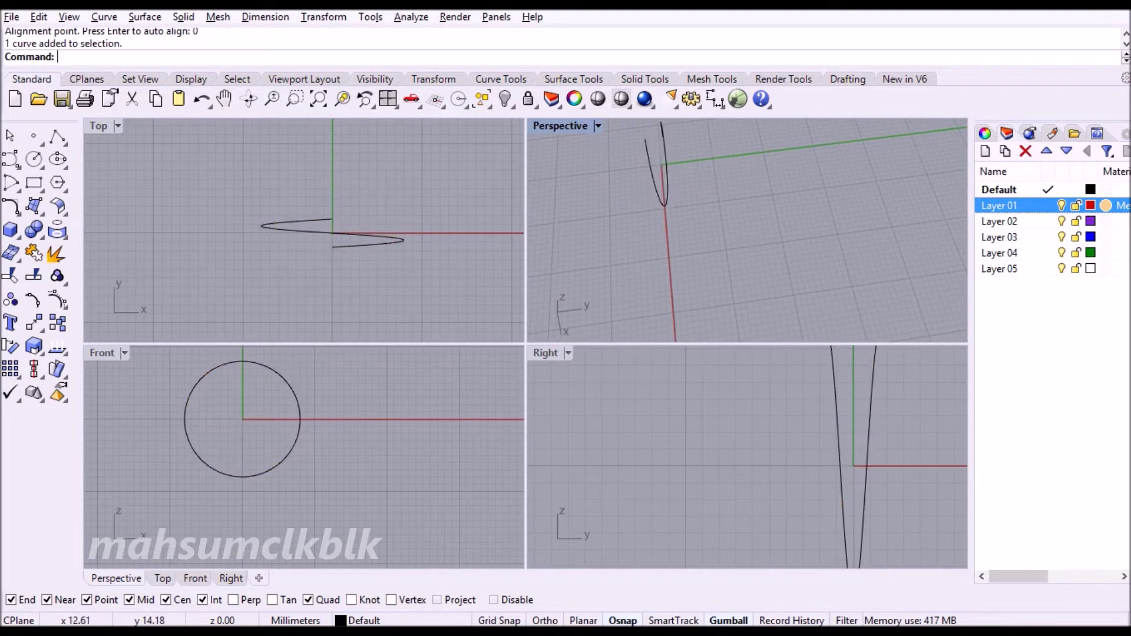
Step: Check the shape and placement of the centred helix in the Perspective, Front and Top views
scroll(719, 228, "down", 3)
right_click_drag(748, 230, 701, 230)
left_click(300, 419)
scroll(450, 514, "down", 2)
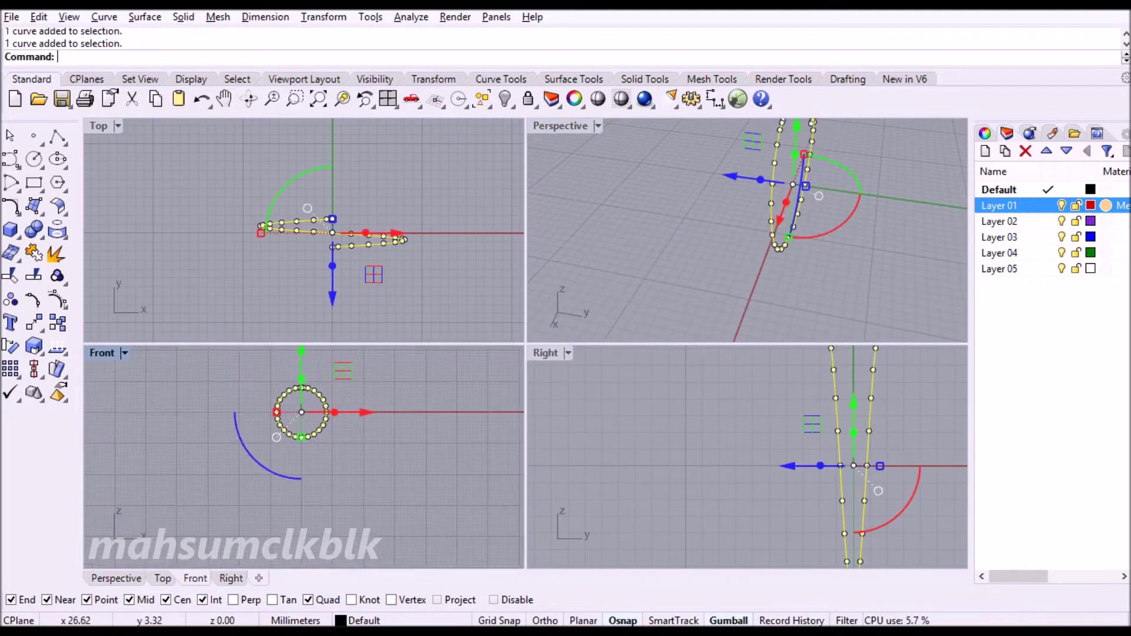
key("Escape")
right_click_drag(294, 265, 303, 205)
scroll(748, 229, "down", 3)
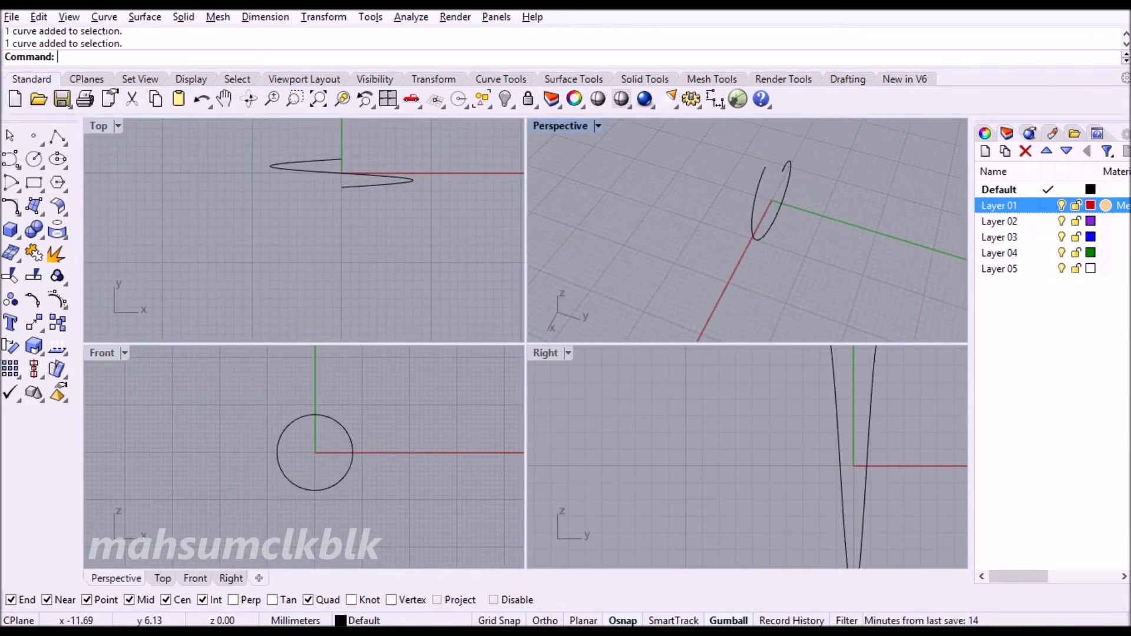
Step: Show the hidden objects again and delete the leftover flat heart outline curve
right_click(504, 99)
scroll(198, 314, "down", 3)
left_click(371, 182)
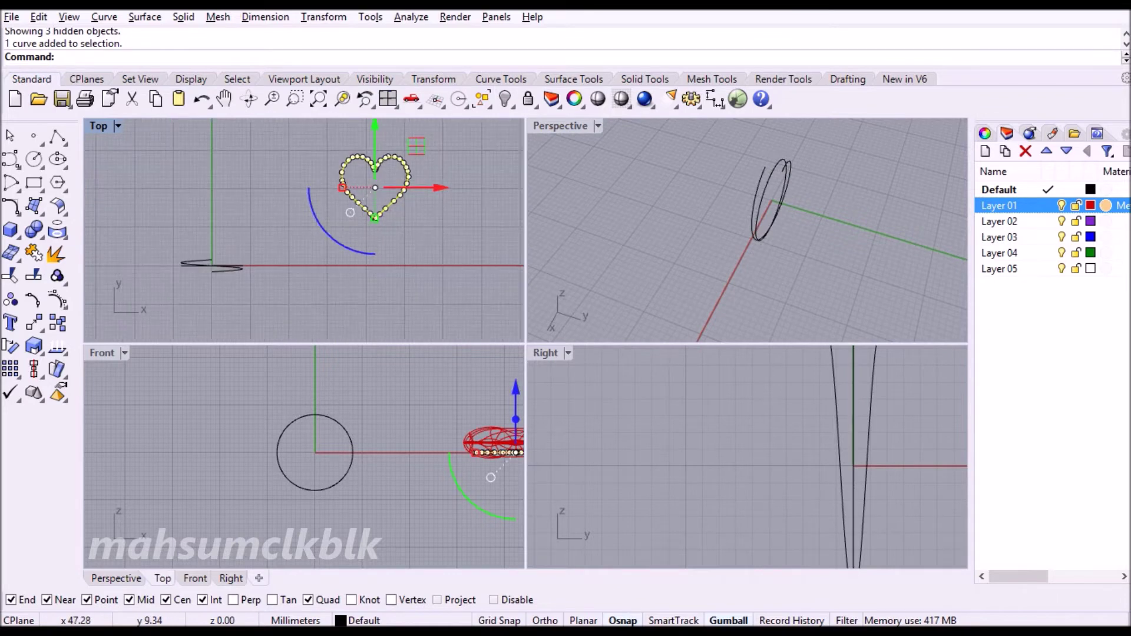
scroll(197, 314, "down", 2)
scroll(406, 229, "down", 3)
scroll(380, 206, "up", 1)
left_click_drag(359, 247, 396, 223)
key("Delete")
Step: Move the heart next to the helix near the origin and rotate it about a quarter turn so its tip points along X
left_click(358, 142)
left_click_drag(358, 144, 298, 265)
scroll(289, 281, "up", 5)
left_click_drag(274, 188, 321, 187)
mouse_move(298, 231)
left_mouse_down()
mouse_move(407, 213)
mouse_move(416, 240)
left_mouse_up()
key("Escape")
left_click(404, 215)
left_click(707, 283)
double_click(560, 125)
right_click_drag(501, 354, 618, 330)
key("ctrl+m")
scroll(353, 424, "up", 4)
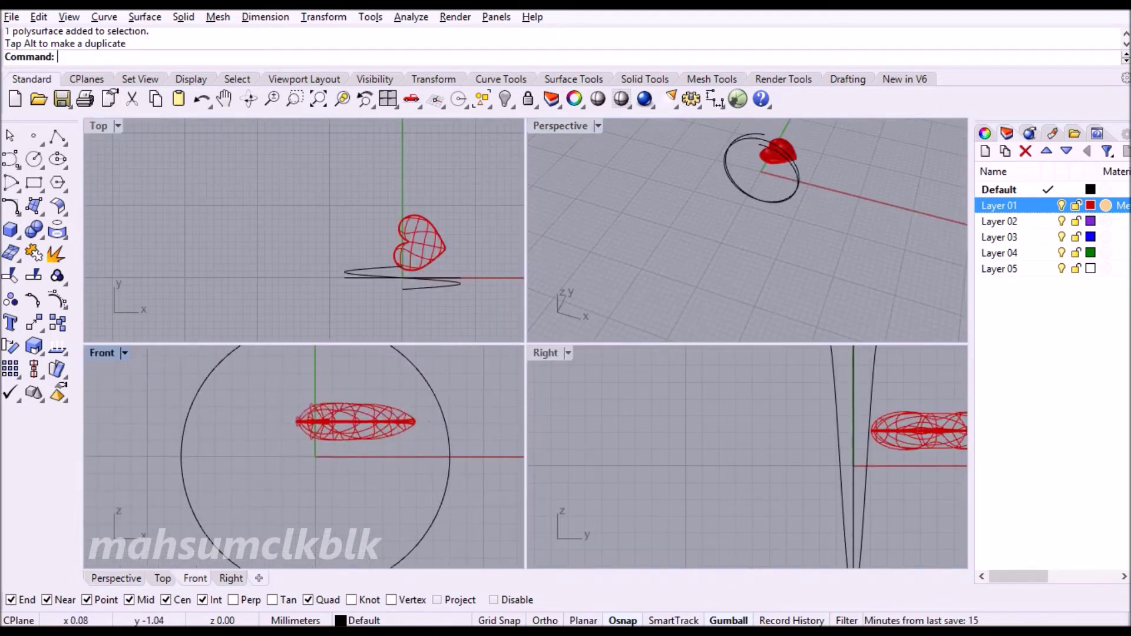
Step: Move the heart from a base point near its middle in the Top view to the helix's upper end in the Front view
left_click(330, 423)
key("Return")
scroll(338, 442, "up", 2)
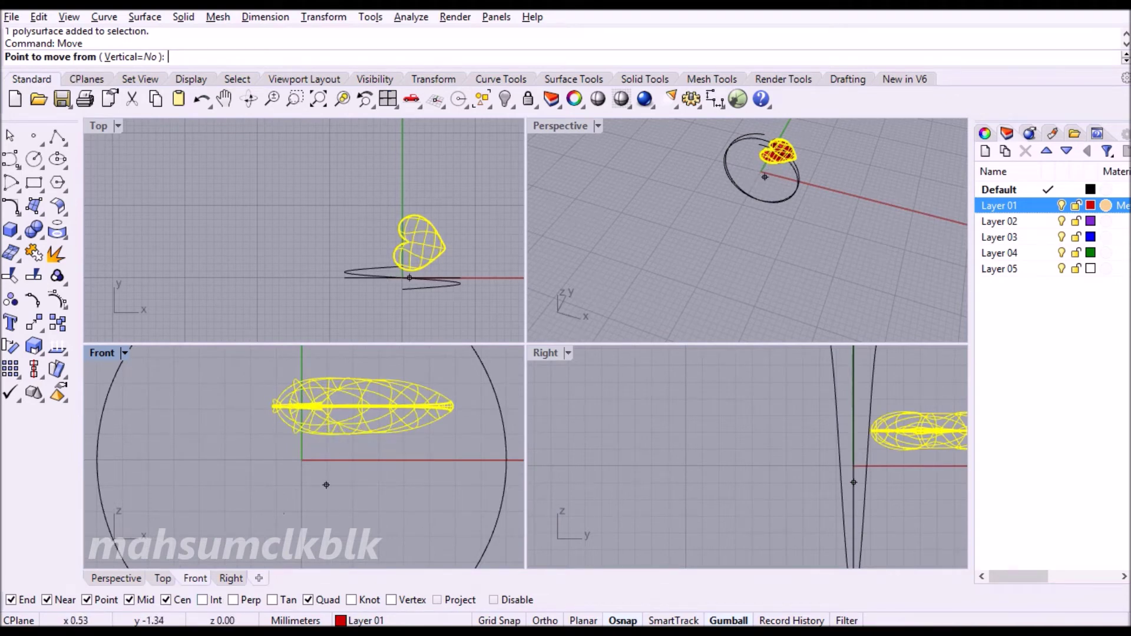
scroll(347, 440, "up", 5)
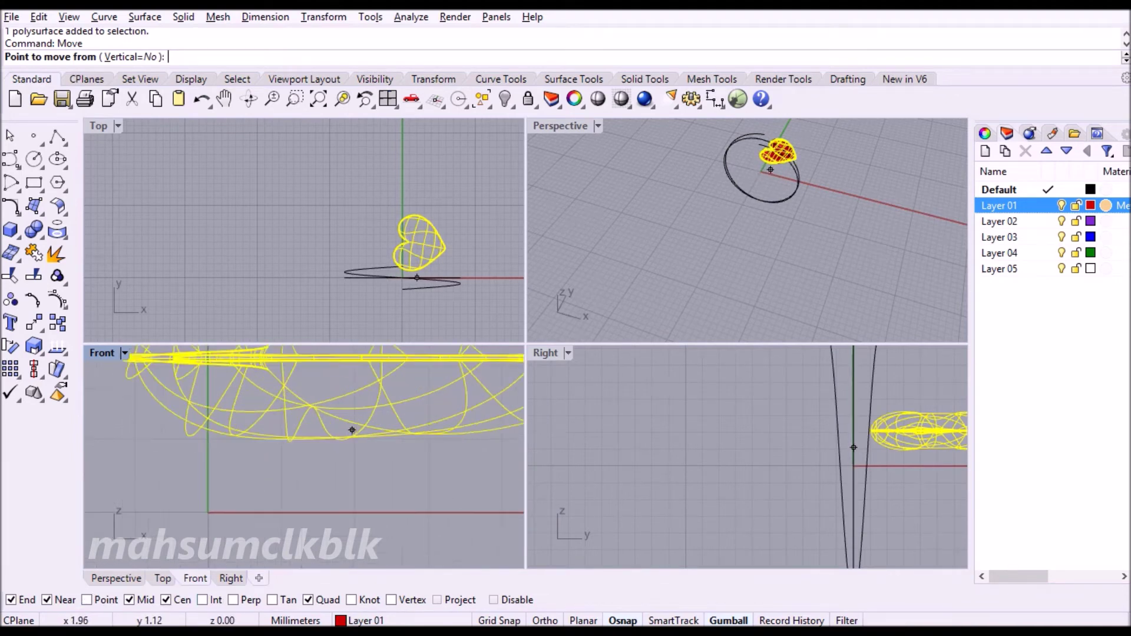
scroll(227, 426, "down", 2)
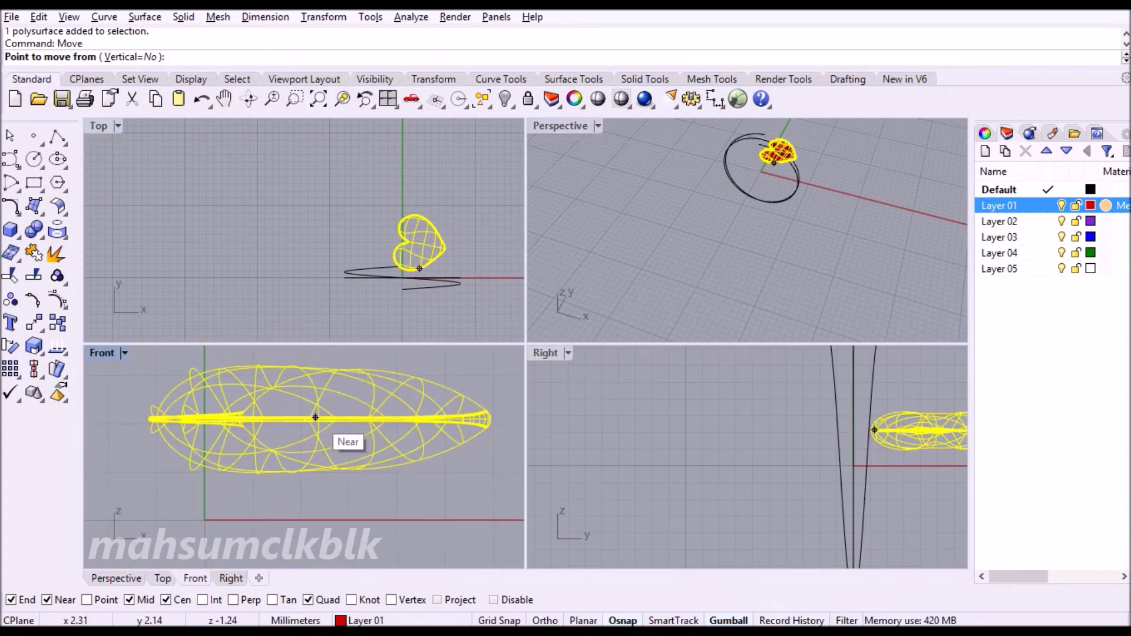
scroll(408, 241, "up", 6)
left_click(418, 241)
scroll(419, 241, "down", 3)
scroll(295, 448, "down", 4)
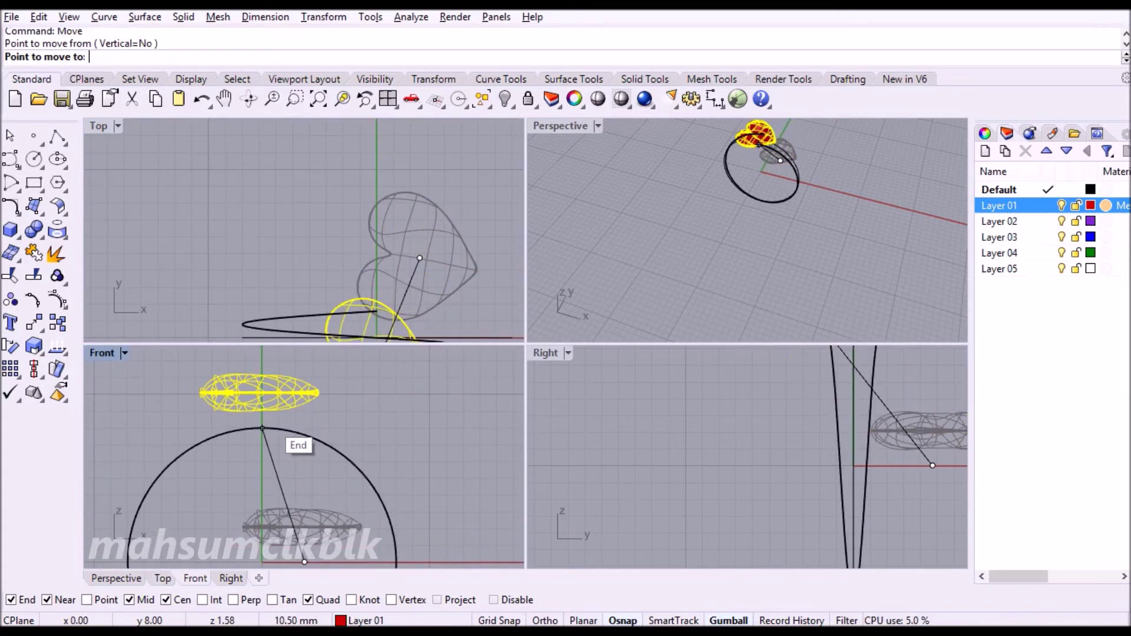
left_click(263, 428)
key("Escape")
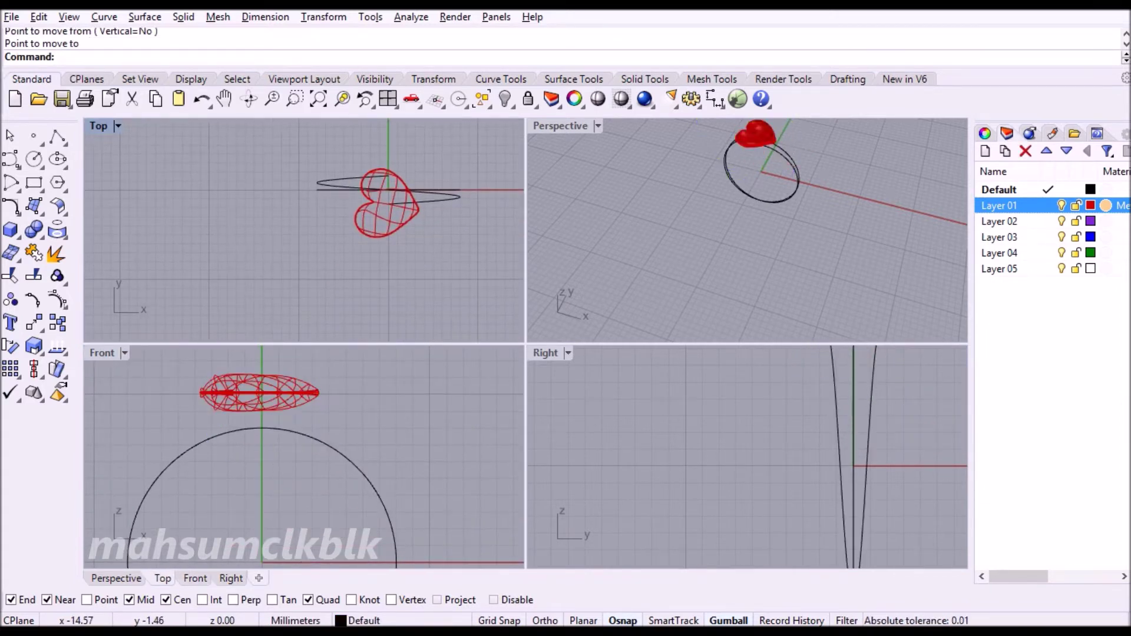
Step: Slide the heart away from the helix along Y in the Perspective view so the curve ends are clear
right_click_drag(748, 235, 724, 254)
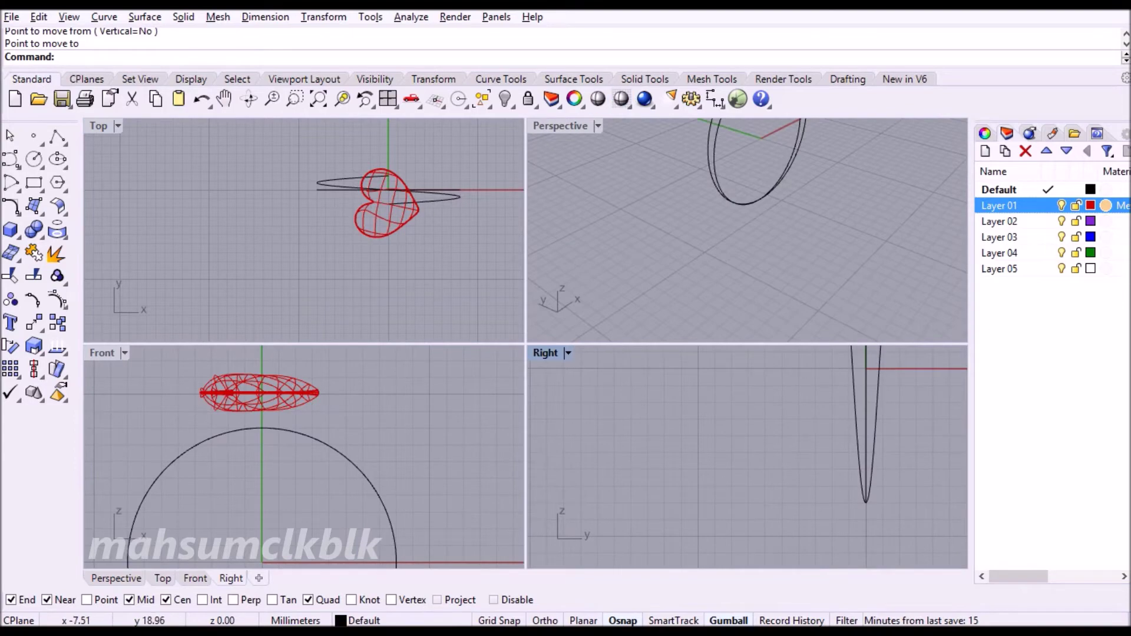
key("ctrl+m")
right_click_drag(524, 341, 424, 300)
left_click(447, 259)
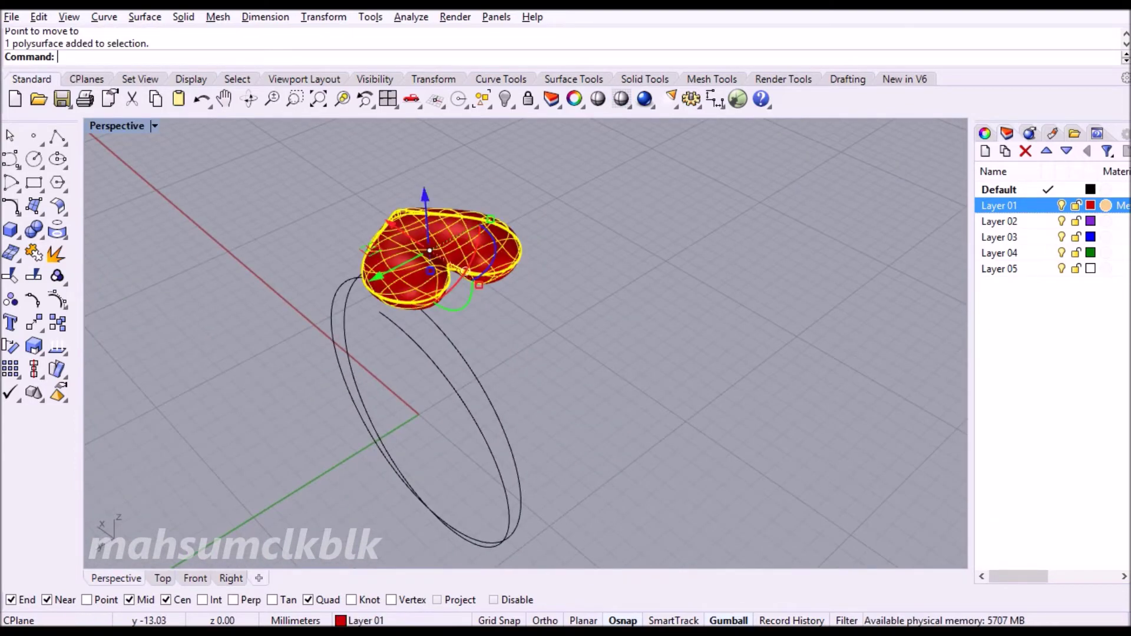
left_click_drag(430, 253, 271, 301)
key("Escape")
right_click_drag(530, 354, 494, 336)
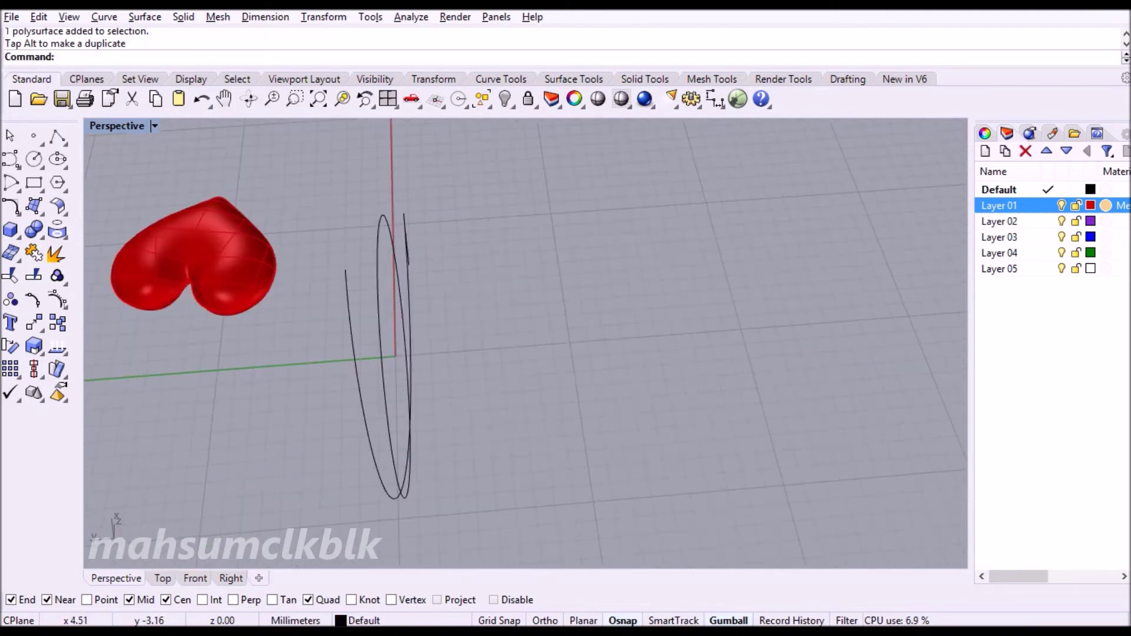
left_click(194, 259)
left_click_drag(187, 315, 180, 297)
key("Escape")
Step: Hide the extra curve that overlaps the helix
left_click(435, 415)
right_click_drag(530, 353, 495, 330)
left_click(505, 99)
Step: Pipe the open helix with round caps and a start radius of 0.5 mm
left_click(13, 232)
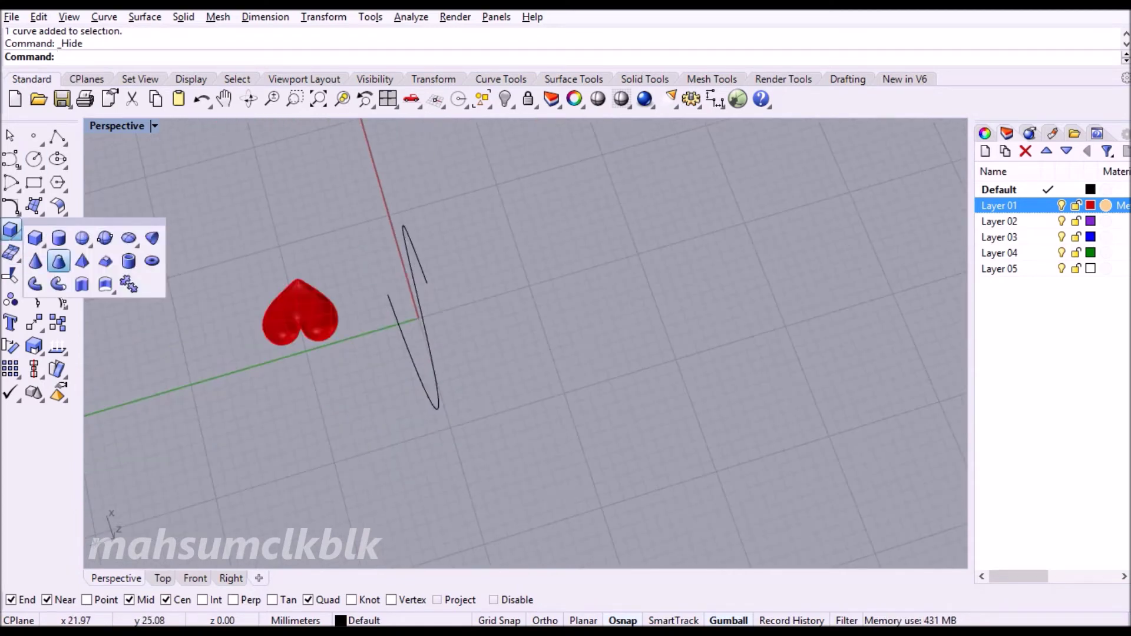
left_click(36, 284)
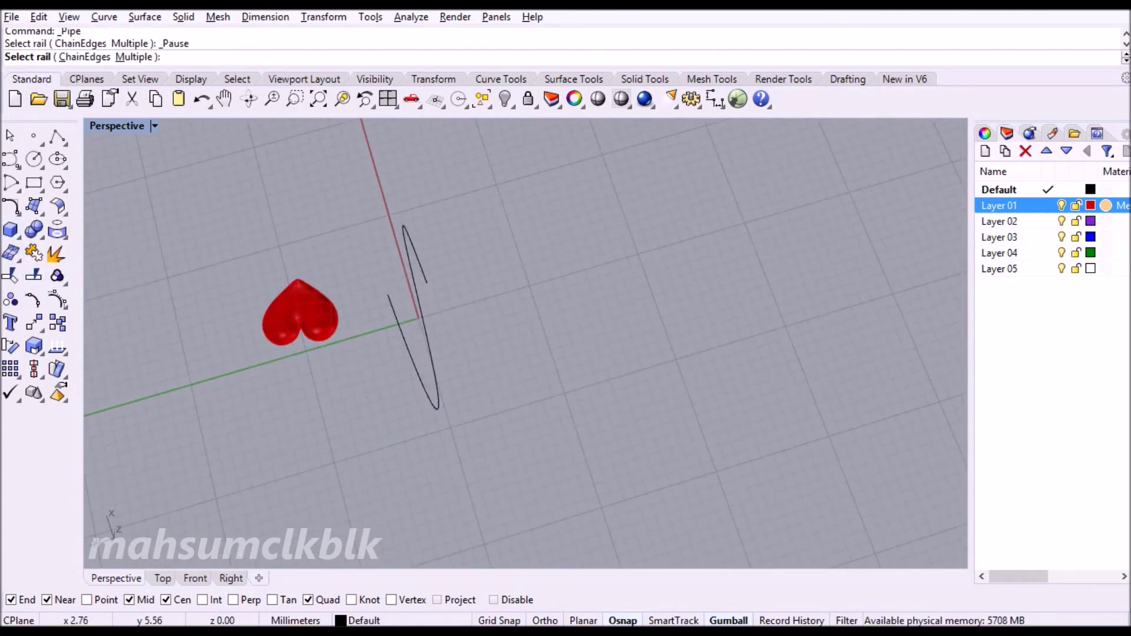
left_click(10, 230)
left_click(61, 283)
left_click(388, 295)
scroll(373, 313, "up", 5)
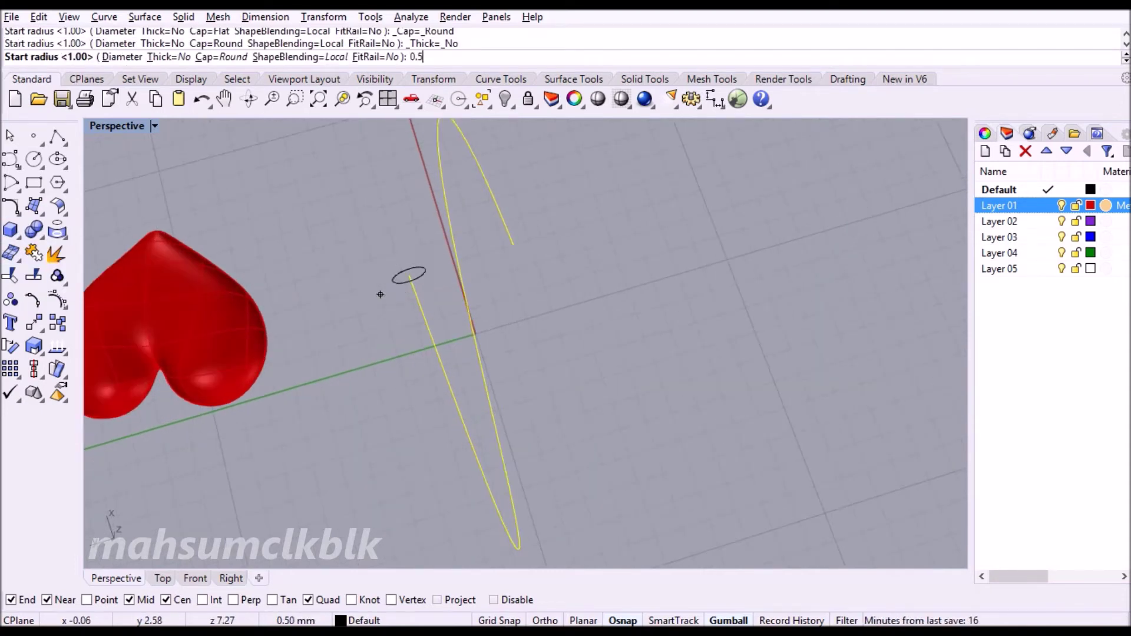
left_click(419, 298)
key("Return")
right_click_drag(447, 330, 707, 330)
scroll(524, 342, "down", 3)
right_click_drag(530, 342, 647, 330)
left_click(695, 336)
left_click_drag(662, 333, 664, 362)
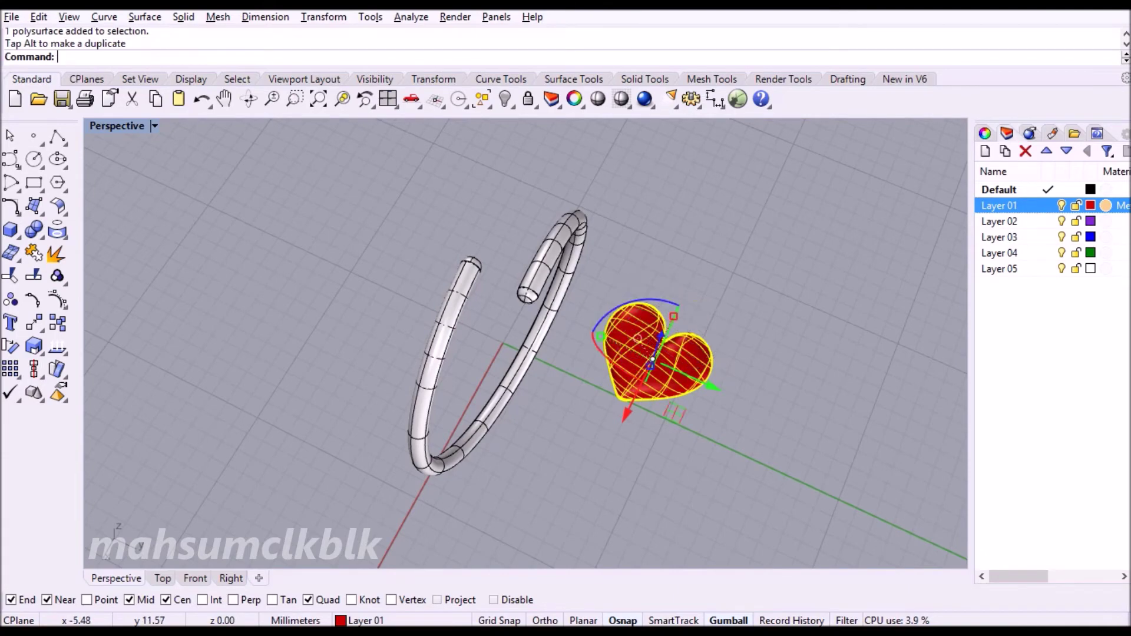
right_click_drag(589, 353, 448, 353)
key("ctrl+z")
Step: Set the heart's height at the top of the ring and slide it along Y onto the nearer open end
left_click_drag(443, 255, 436, 194)
right_click_drag(530, 354, 365, 353)
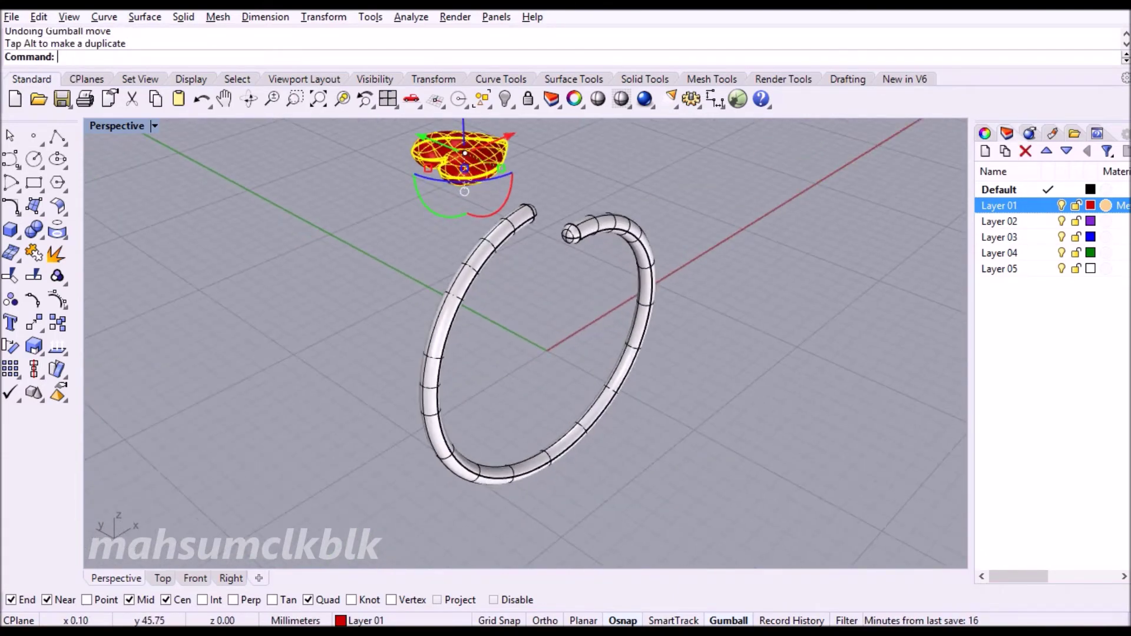
key("ctrl+m")
right_click_drag(227, 421, 226, 462)
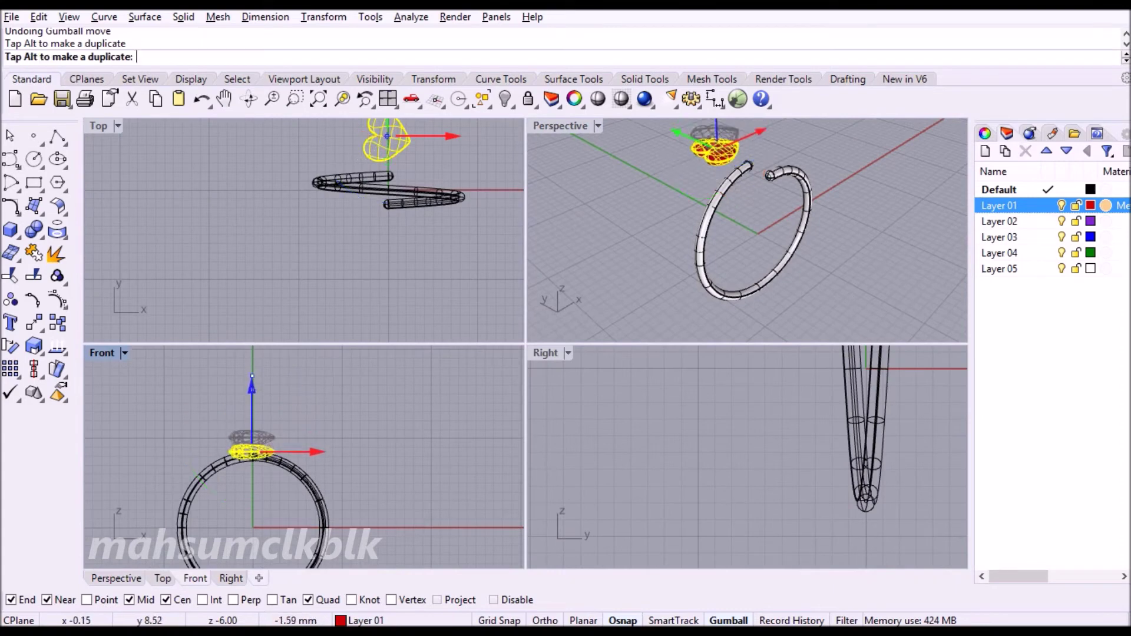
right_click_drag(766, 448, 648, 471)
scroll(737, 412, "up", 3)
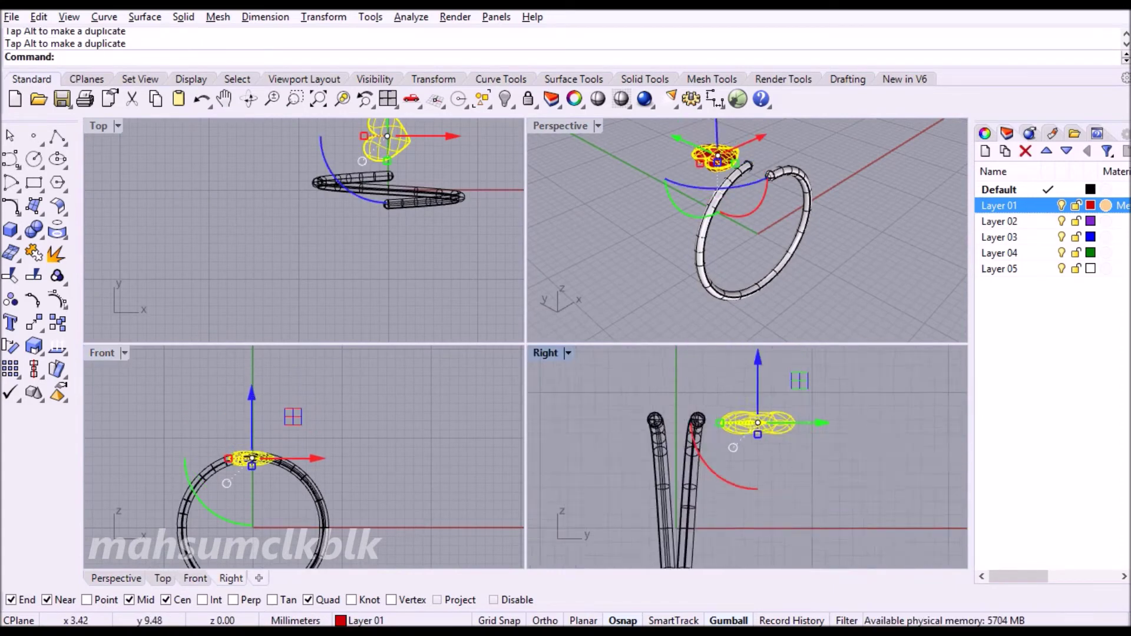
left_click_drag(824, 422, 776, 422)
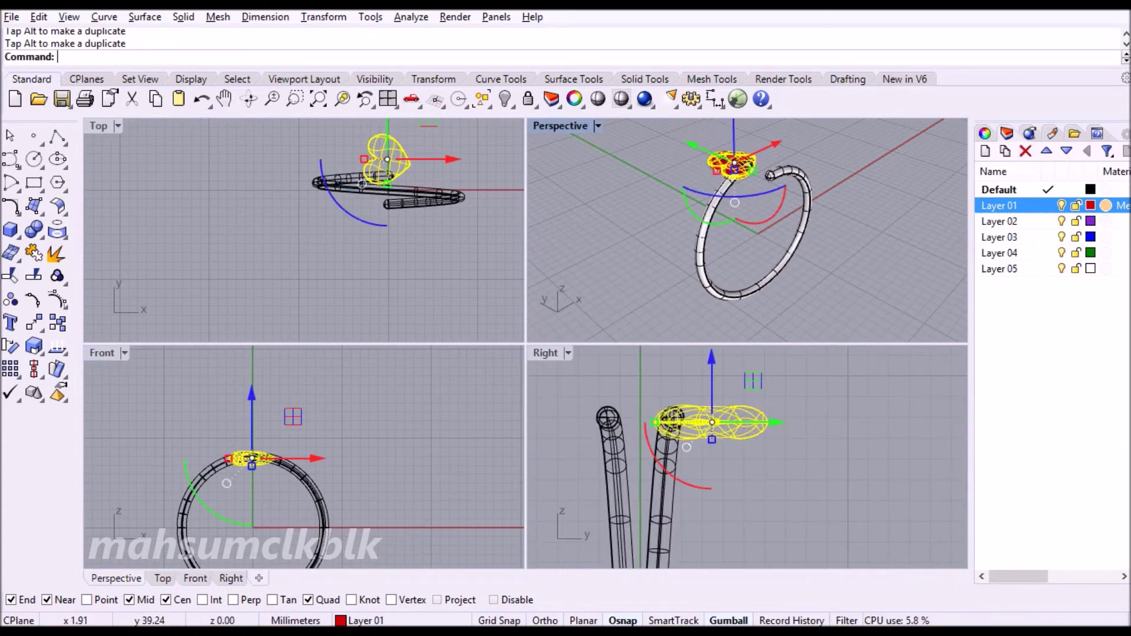
key("ctrl+m")
key("Escape")
right_click_drag(530, 353, 401, 383)
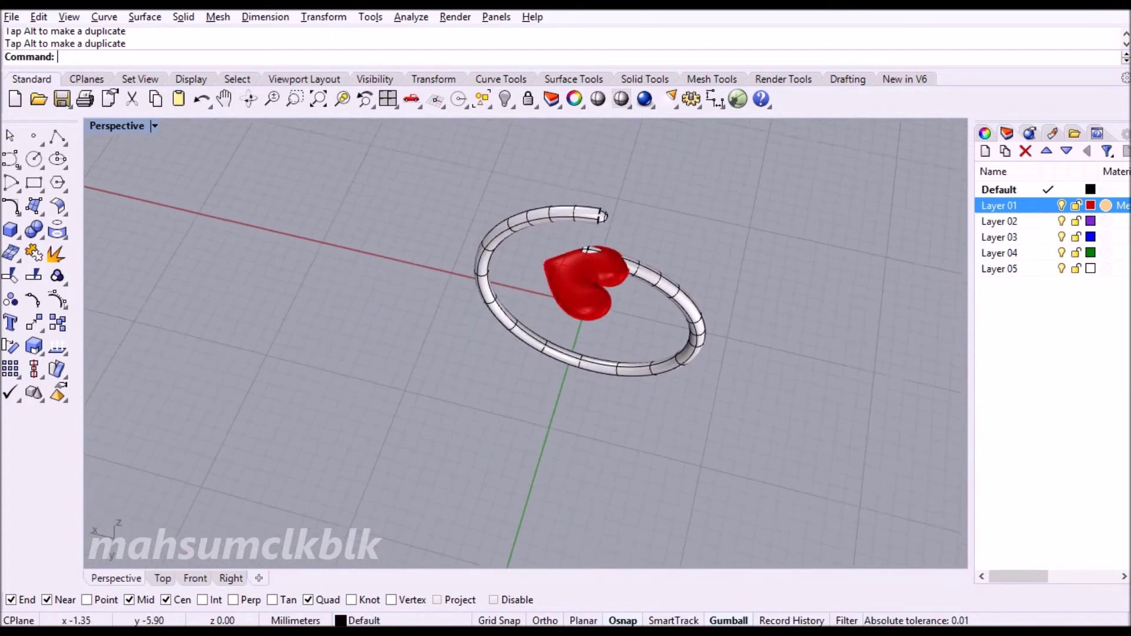
Step: Scale the heart up slightly and raise it a little over the ring's end
left_click(586, 282)
key("Escape")
right_click_drag(632, 277, 328, 412)
left_click(613, 194)
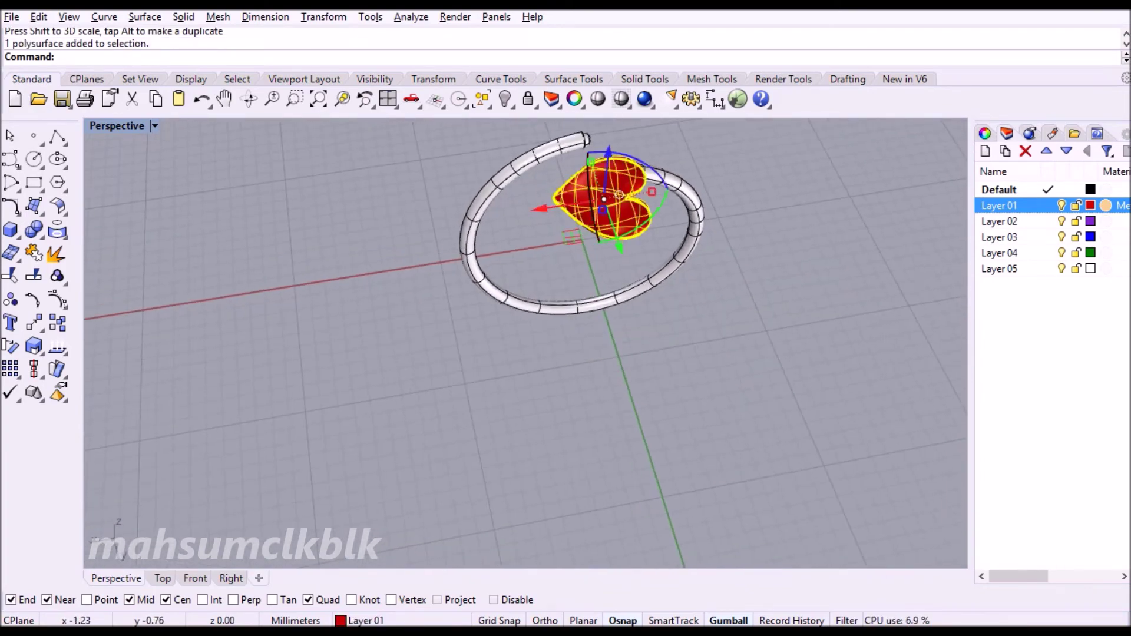
scroll(537, 191, "up", 5)
left_click(644, 483)
right_click_drag(644, 483, 589, 353)
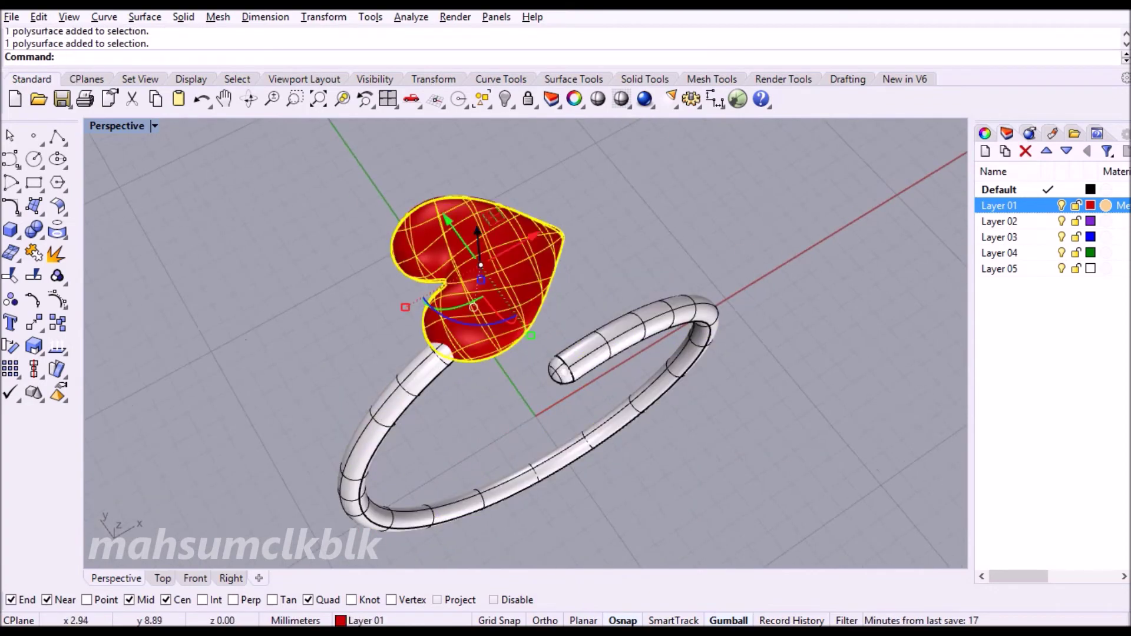
left_click_drag(479, 232, 478, 221)
key("Escape")
Step: Mirror a copy of the heart in the Top view across a plane along X through the ring's midpoint
right_click_drag(530, 294, 672, 406)
scroll(500, 304, "down", 3)
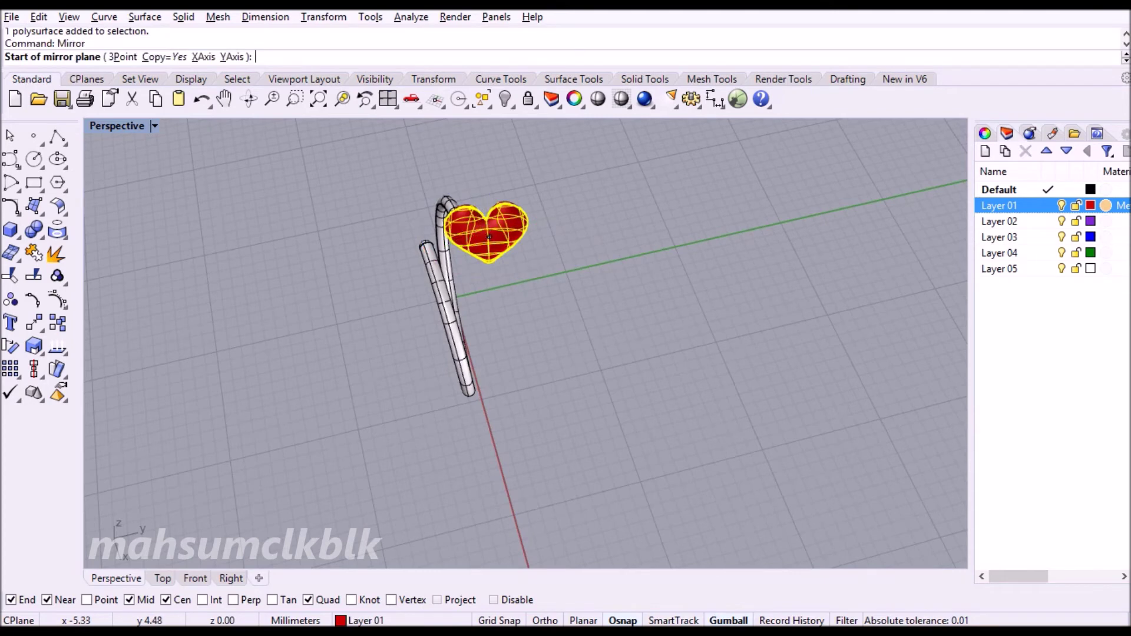
double_click(112, 126)
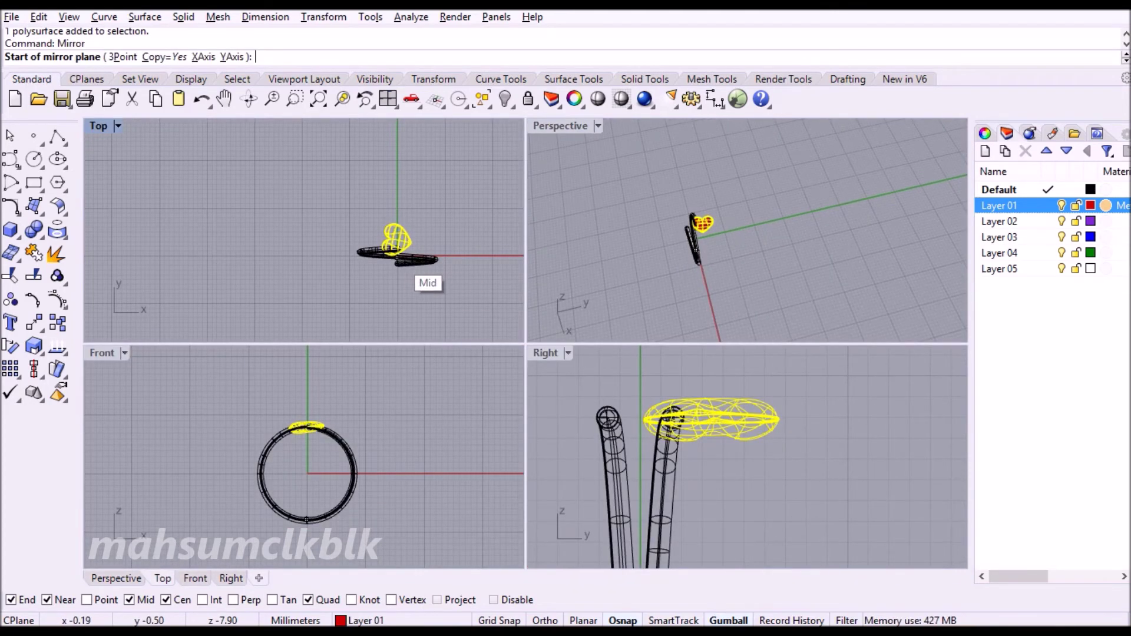
left_click(396, 259)
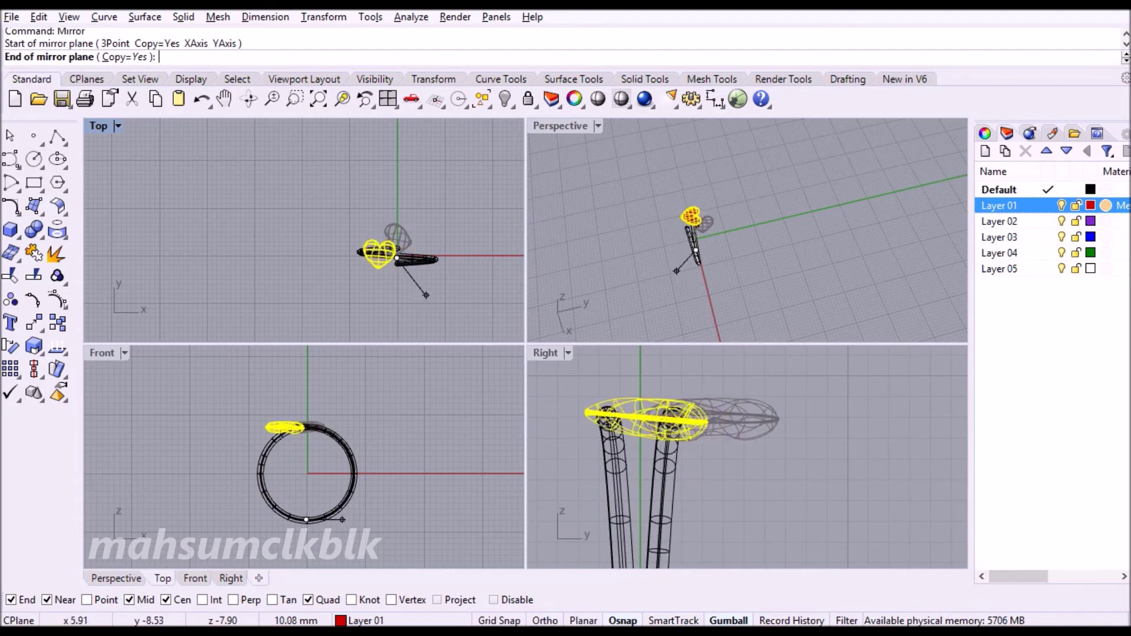
left_click(457, 257)
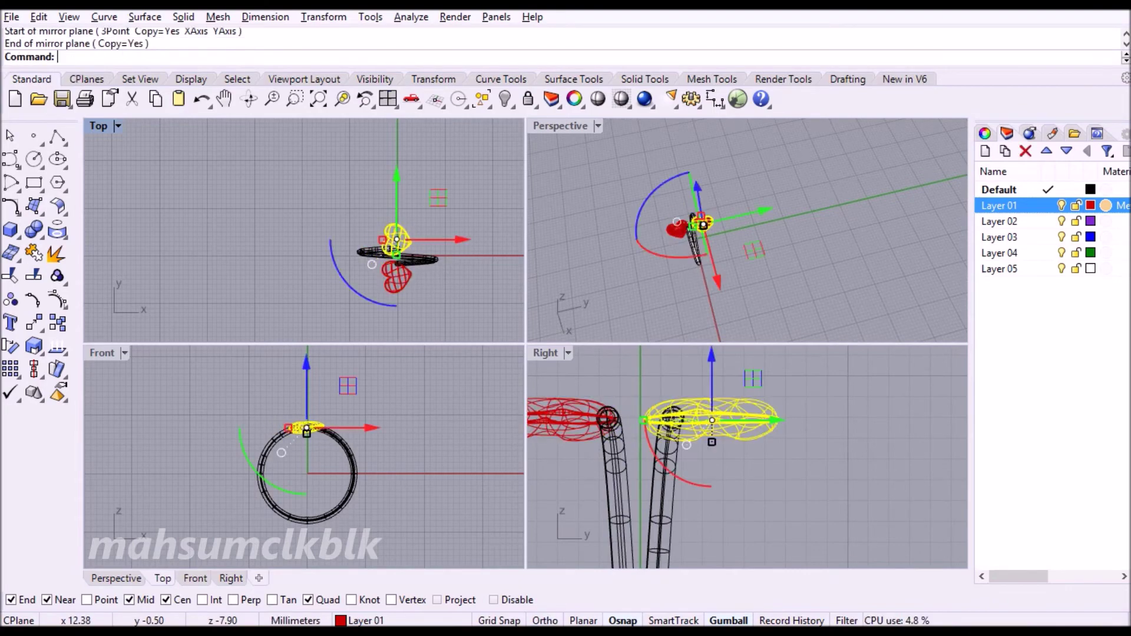
Step: Rotate the mirrored heart 180 degrees in plan so its tip points the opposite way
left_click(589, 153)
double_click(559, 125)
scroll(589, 383, "up", 5)
left_click(579, 482)
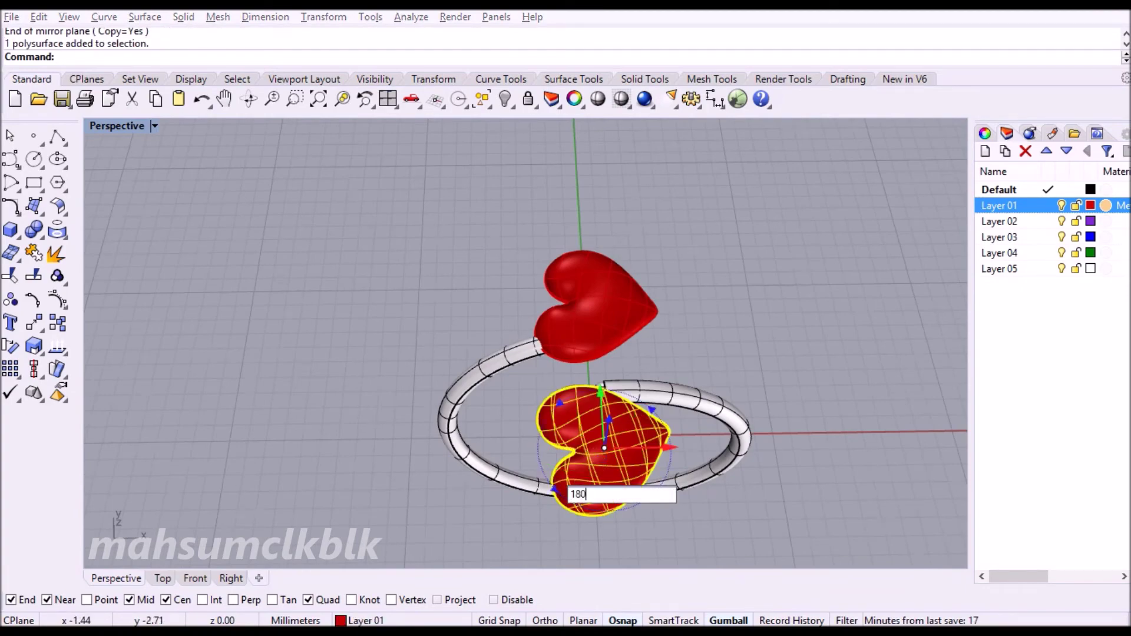
type("180")
key("Return")
key("Escape")
Step: Shift the rotated heart copy onto the ring's other open end and adjust its height
right_click_drag(530, 342, 330, 353)
left_click(801, 268)
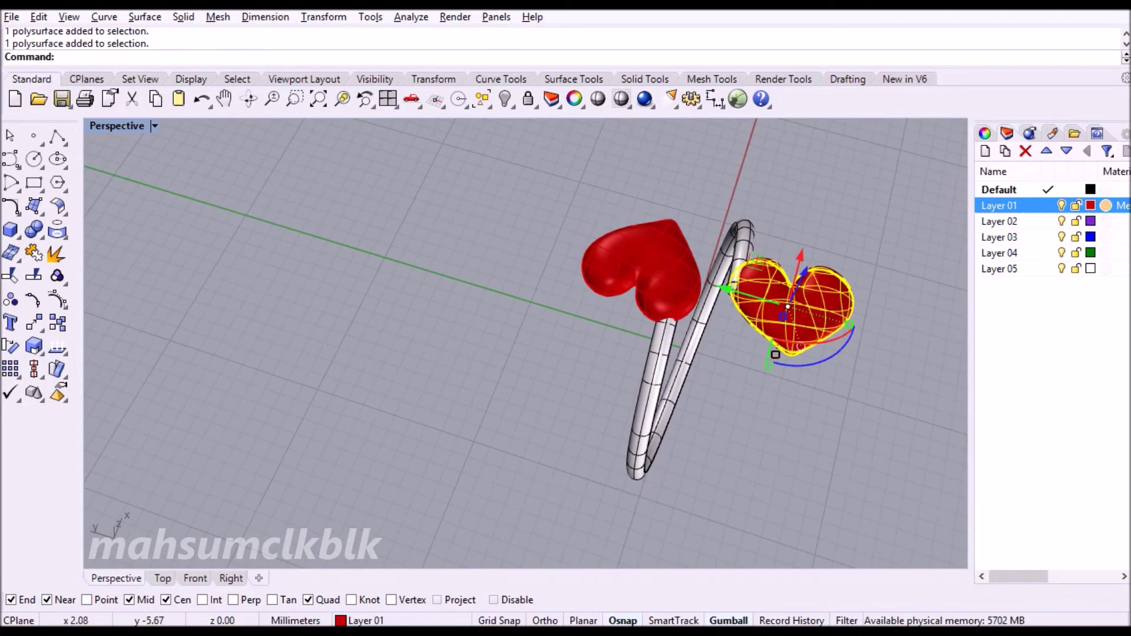
left_click_drag(792, 312, 783, 306)
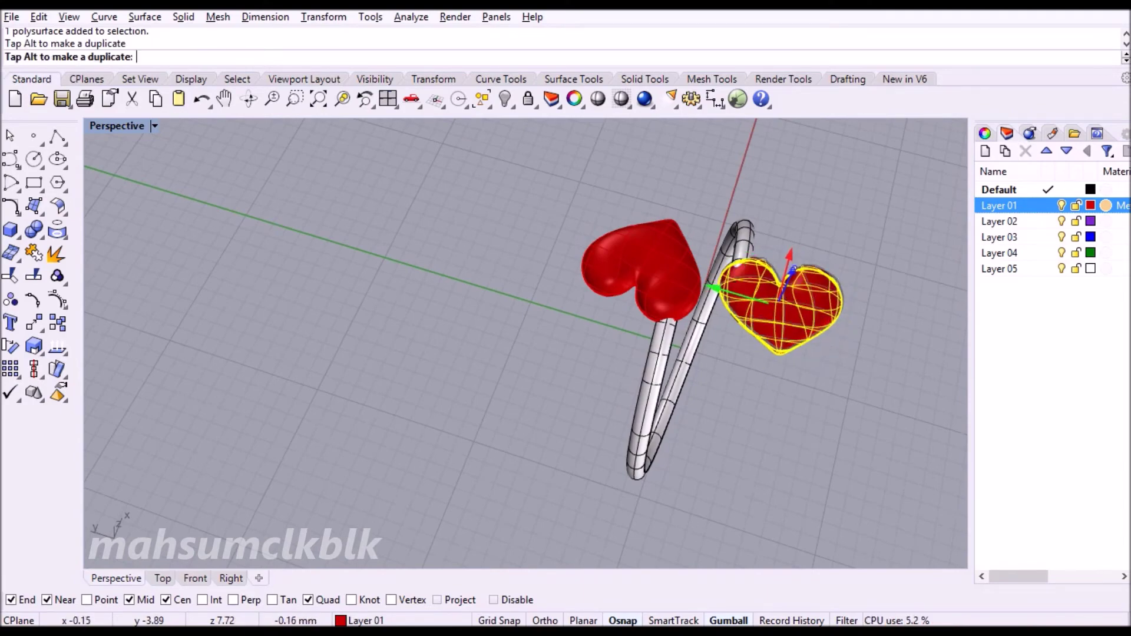
right_click_drag(647, 354, 559, 413)
left_click_drag(619, 480, 607, 517)
key("Escape")
right_click_drag(560, 412, 471, 342)
left_click(268, 325)
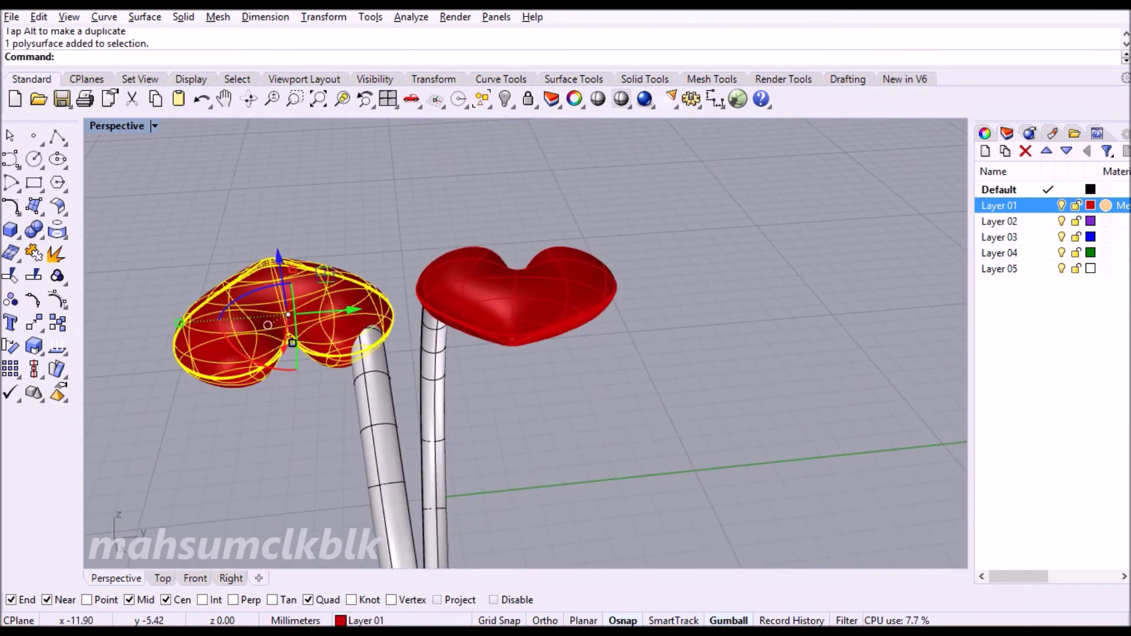
left_click_drag(267, 325, 265, 283)
key("Escape")
Step: Combine both hearts and the piped ring into one solid with a Boolean union
right_click_drag(471, 353, 677, 312)
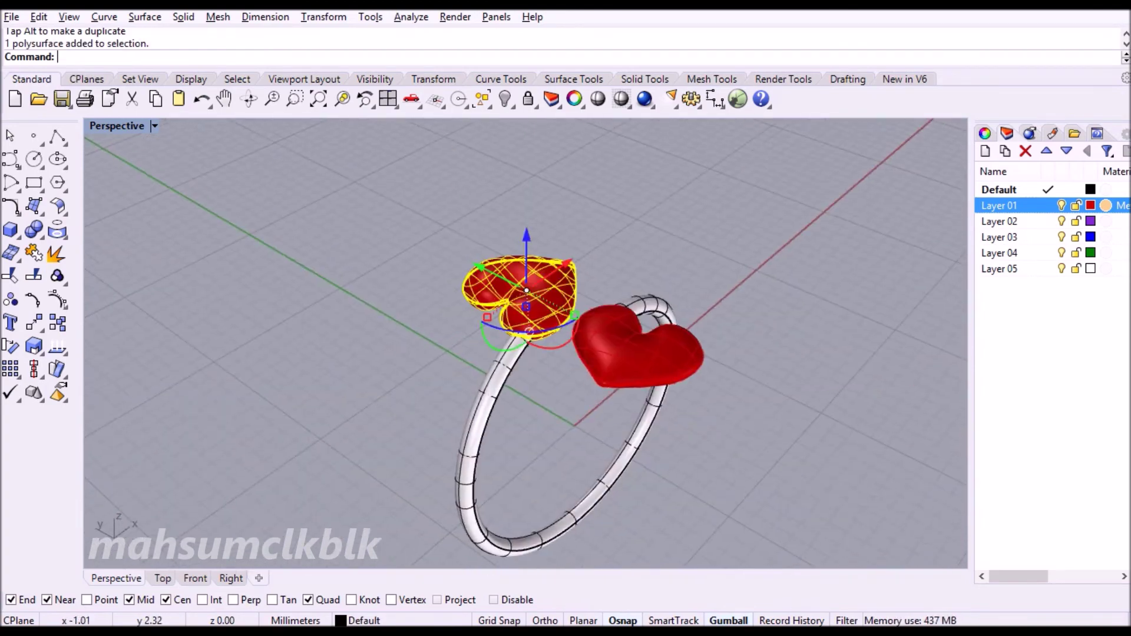
left_click(636, 348, "shift")
left_click(471, 459, "shift")
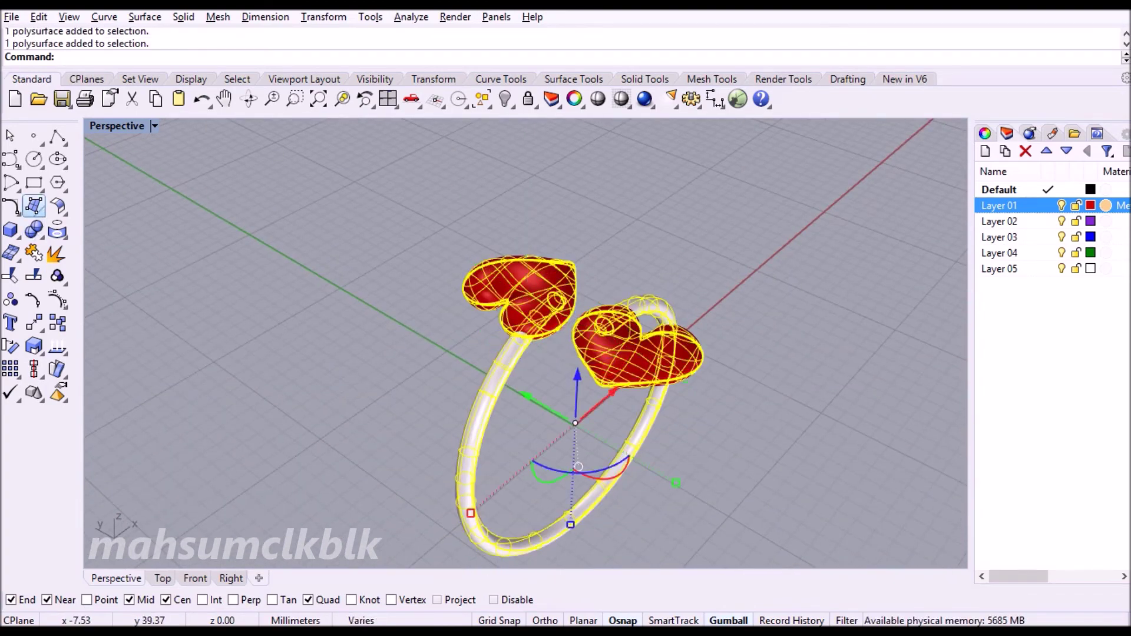
left_click(34, 229)
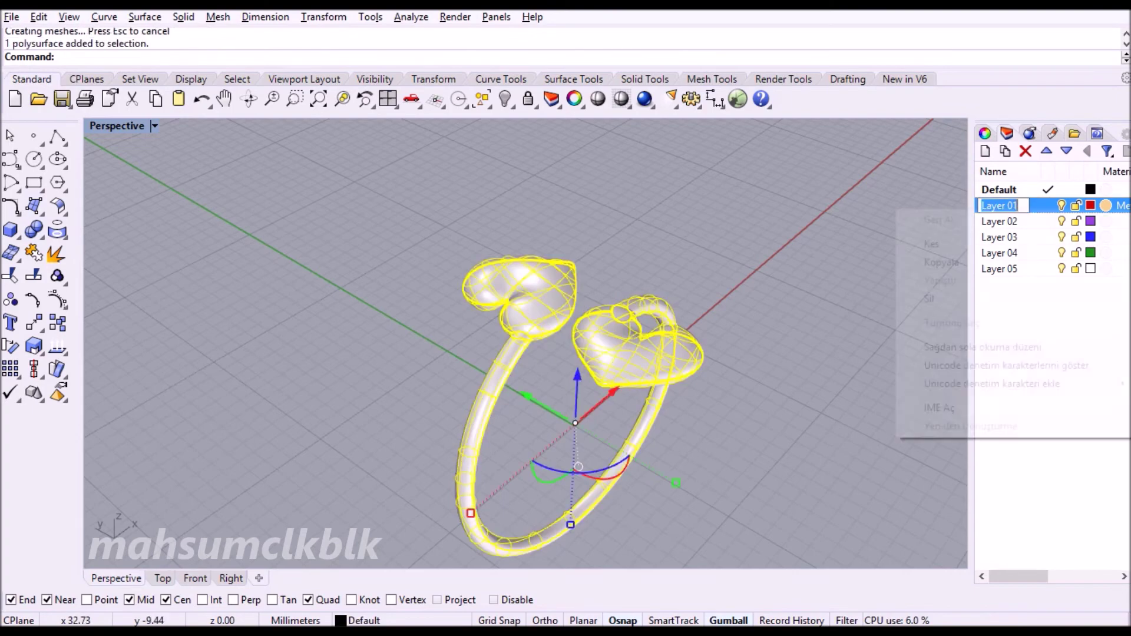
Step: Assign the combined heart ring to Layer 01
key("Escape")
right_click(1001, 205)
left_click(471, 460)
right_click(1001, 205)
left_click(1011, 497)
Step: Set the Perspective viewport to the Rendered display mode and frame the ring
right_click_drag(530, 353, 353, 438)
left_click(154, 126)
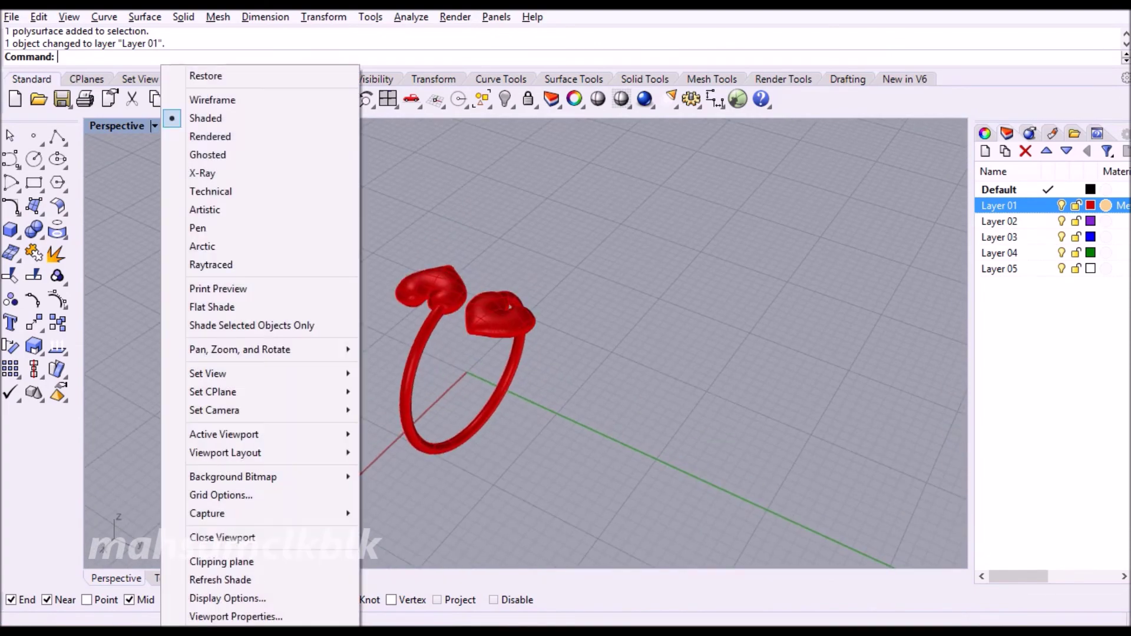
left_click(201, 136)
scroll(460, 365, "down", 2)
right_click_drag(460, 365, 436, 389)
Step: Run Turntable to inspect the rendered ring from all sides, keeping its speed control clear of the model
type("Tu")
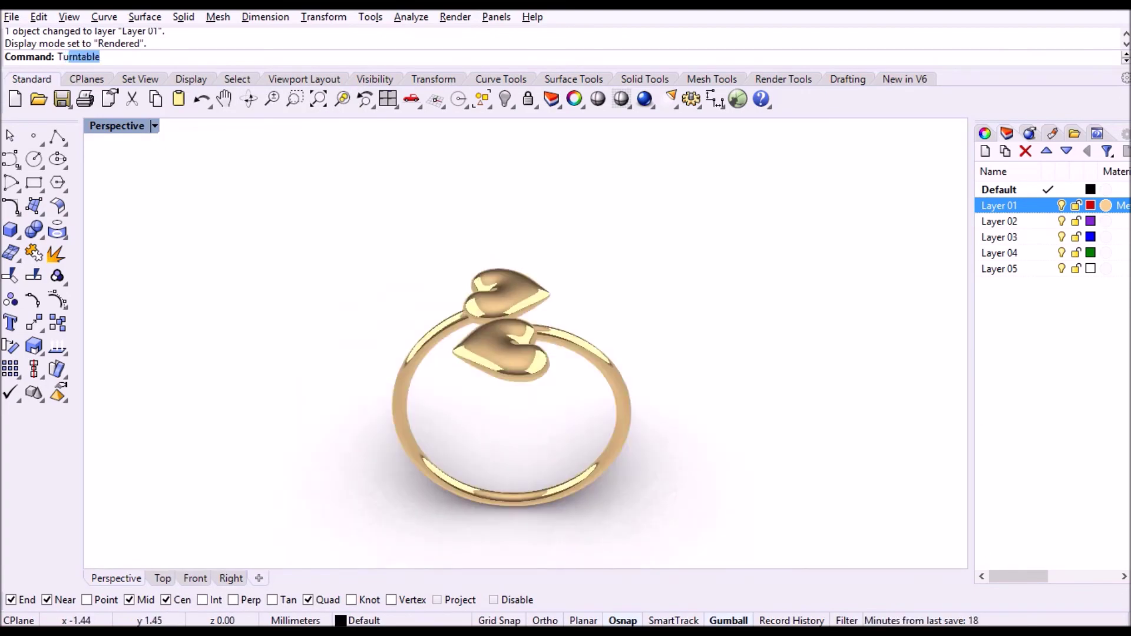
key("Return")
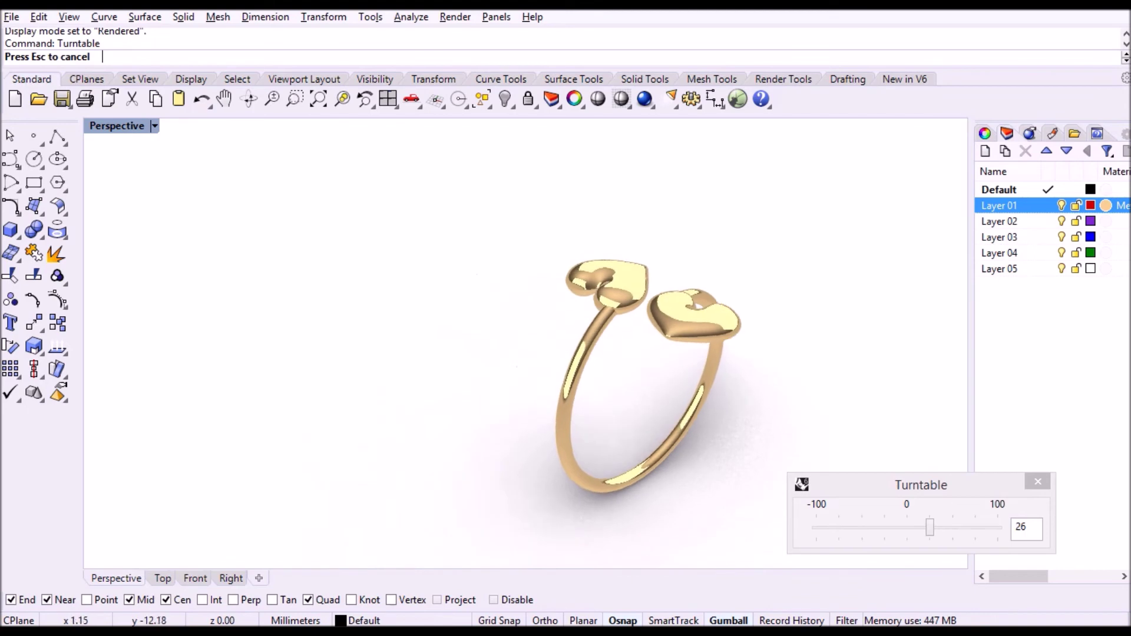
left_click_drag(921, 485, 898, 20)
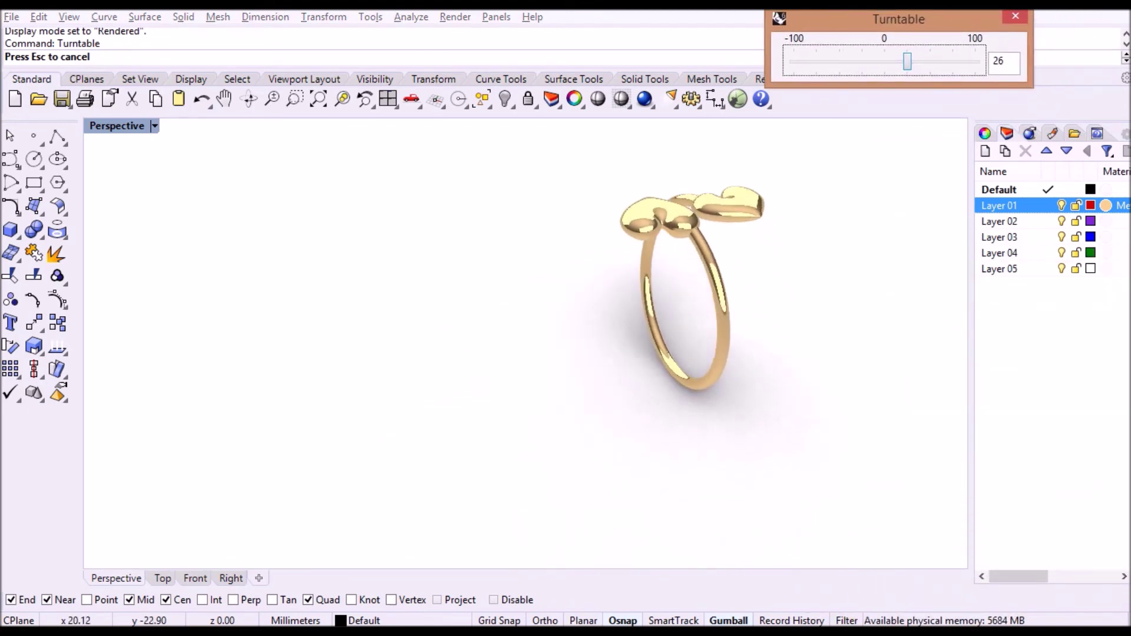